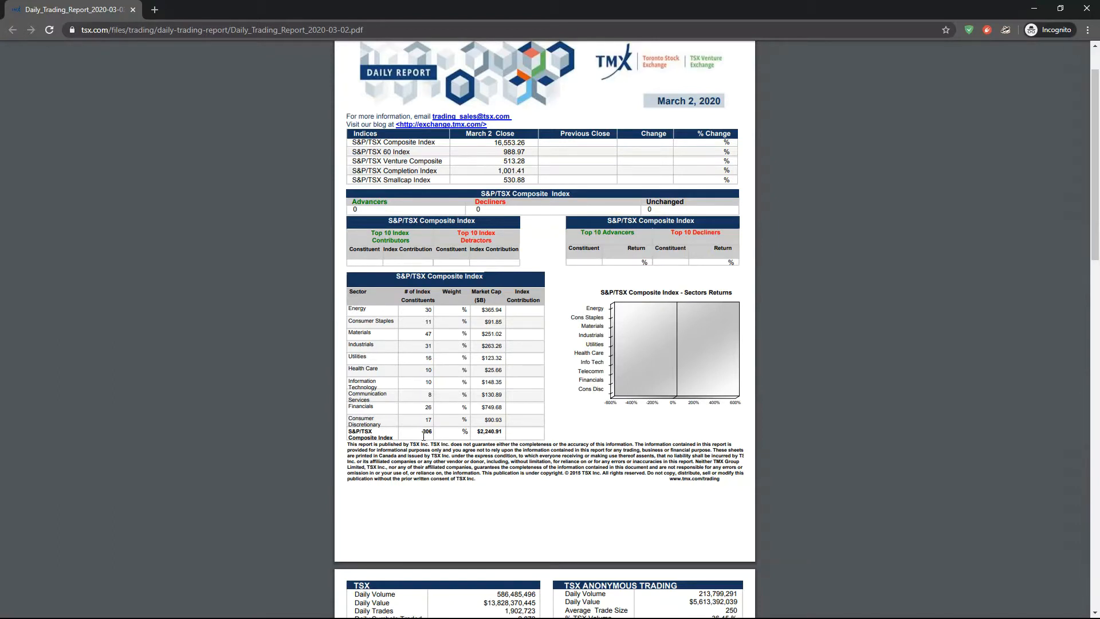
Switch from the TSX daily report to the Excel workbook and review the May1st 2018, May1st 2019 and May1st 2020 sheets
{"action": "left_click_drag", "start_coordinate": [404, 446], "coordinate": [404, 446]}
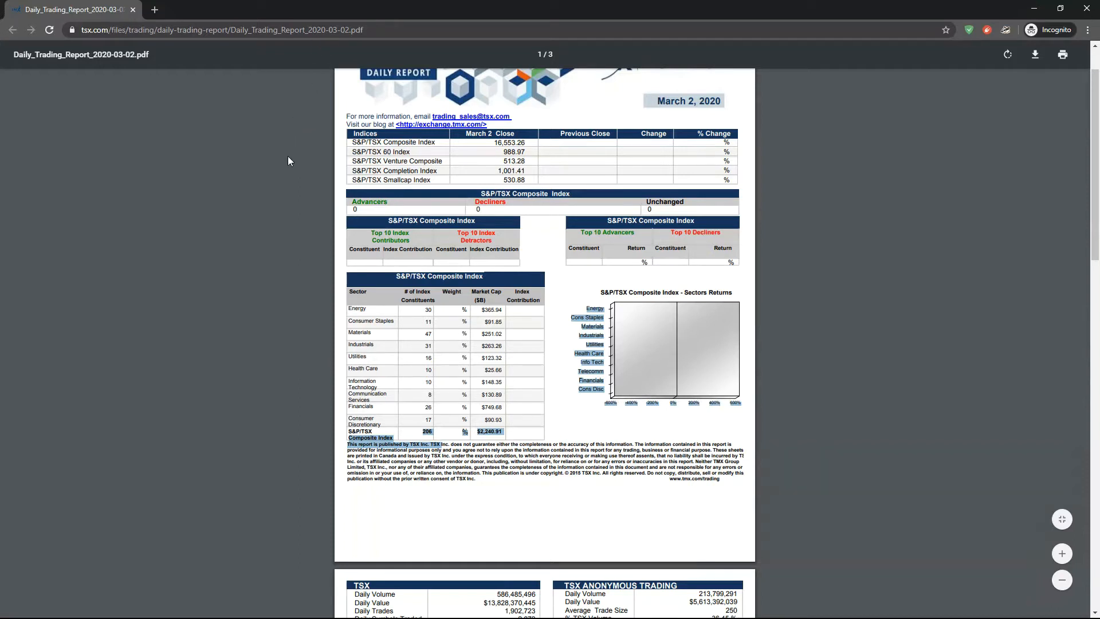
{"action": "left_click", "coordinate": [338, 360]}
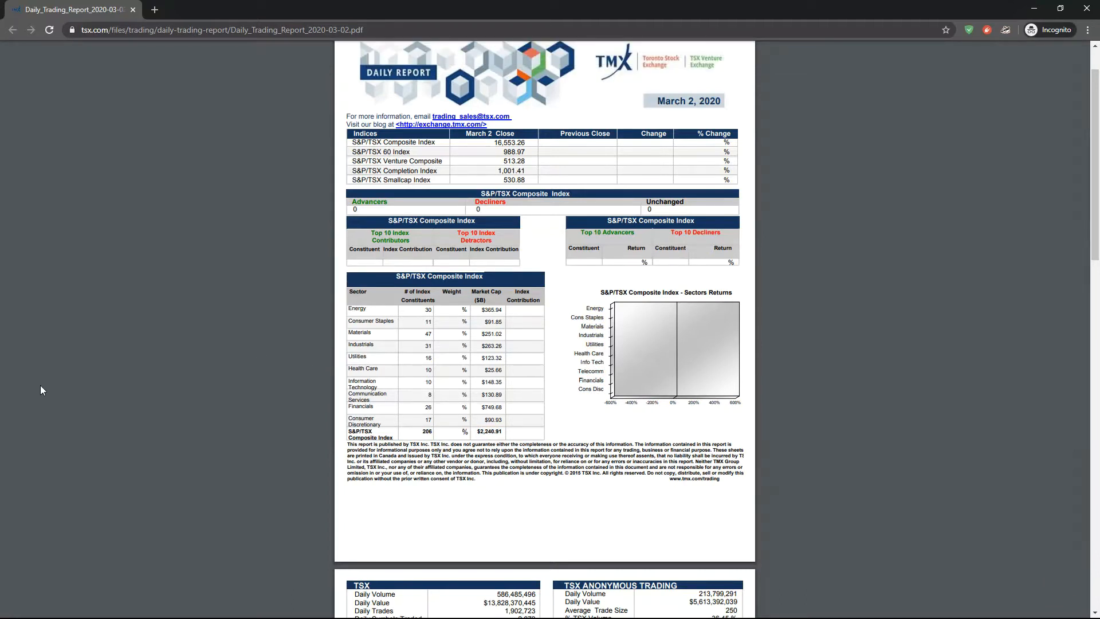
{"action": "key", "text": "alt+Tab"}
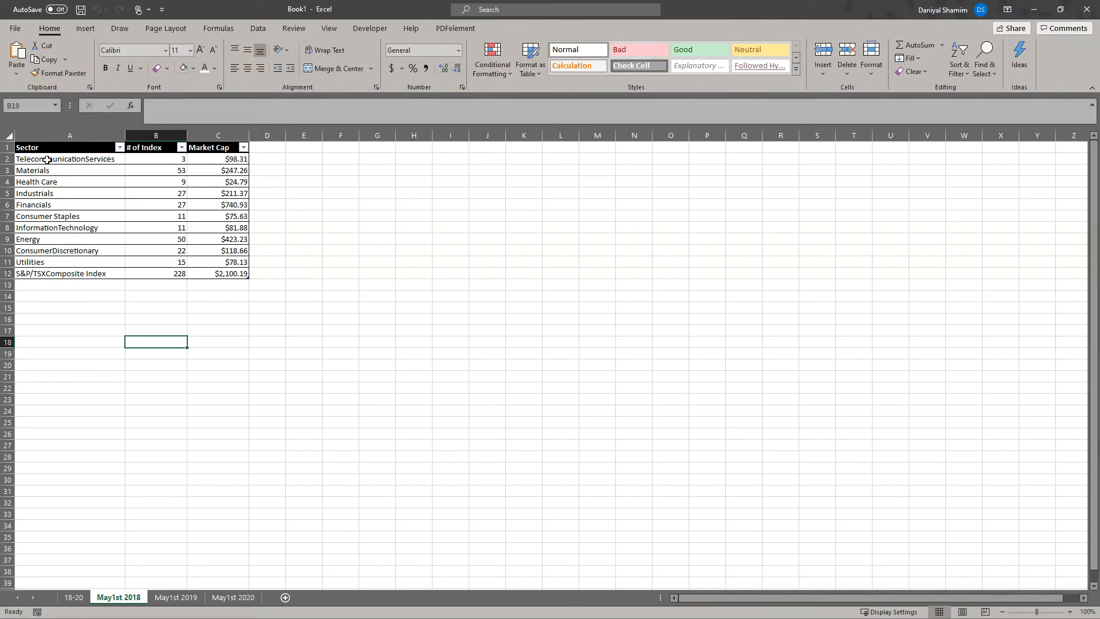
{"action": "left_click", "coordinate": [182, 598]}
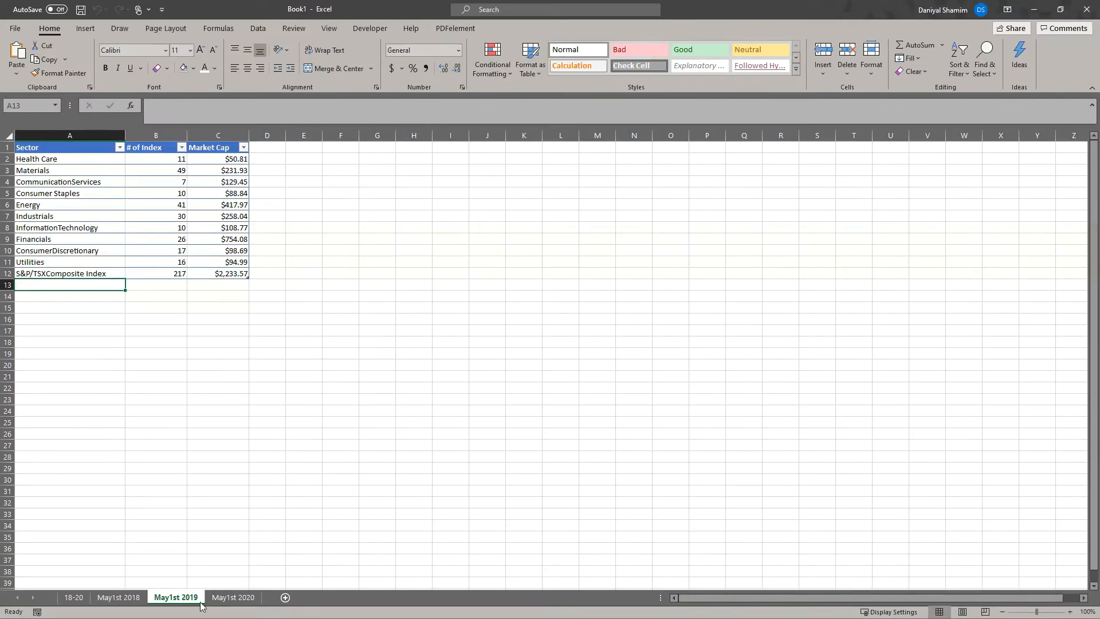
{"action": "left_click", "coordinate": [225, 599]}
{"action": "left_click", "coordinate": [96, 408]}
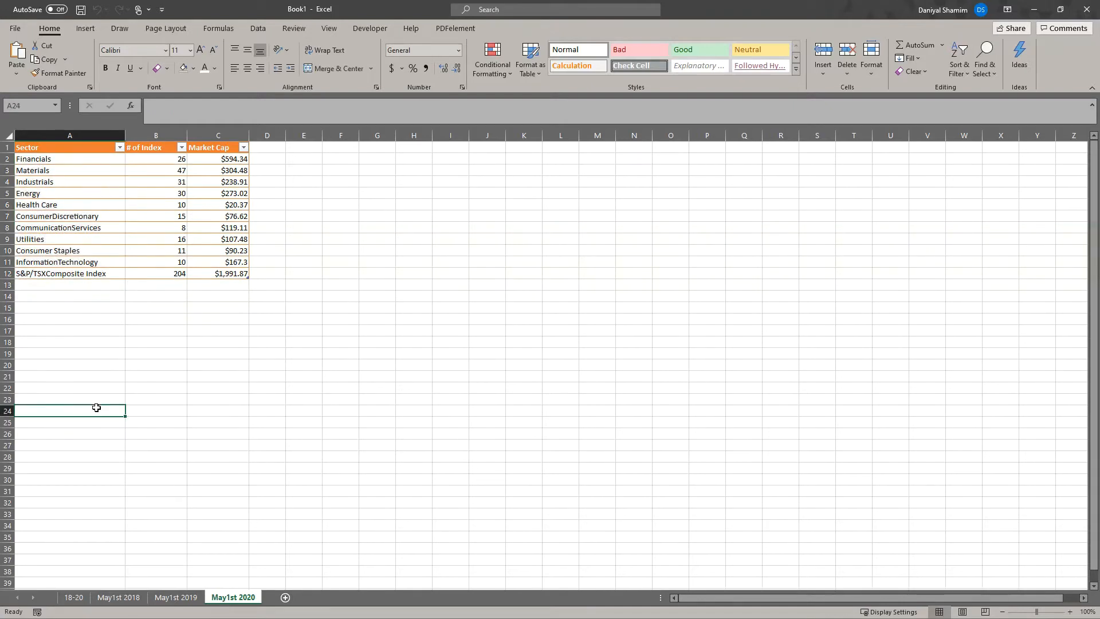
Examine the 18-20 summary sheet's May1st 2018 figures and the columns for May1st 2019 and May1st 2020
{"action": "left_click", "coordinate": [73, 598]}
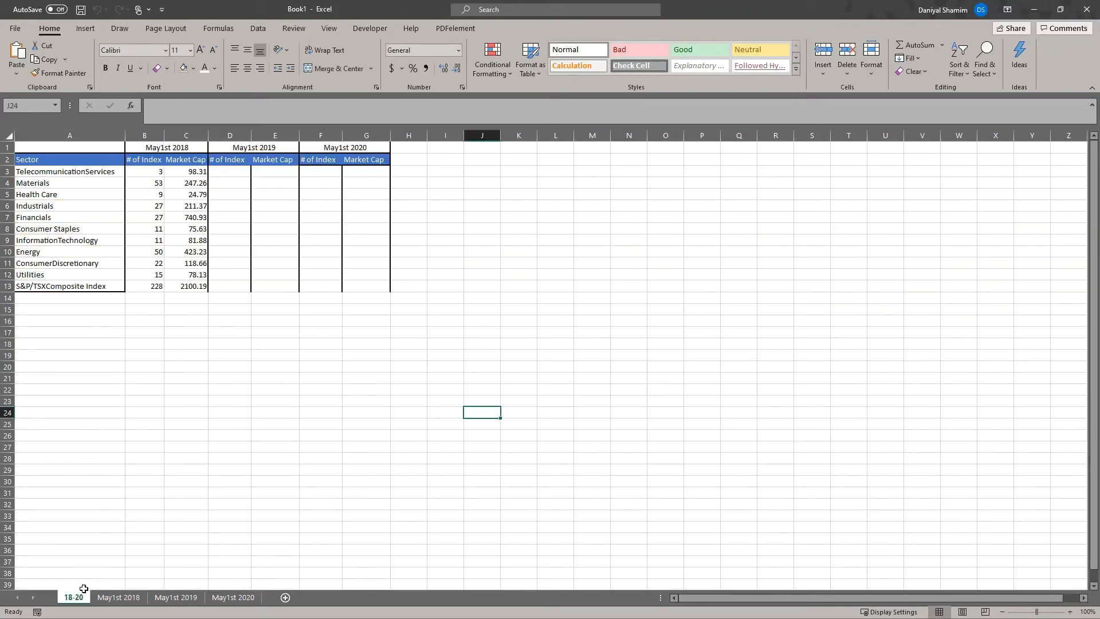
{"action": "left_click_drag", "start_coordinate": [150, 170], "coordinate": [189, 290]}
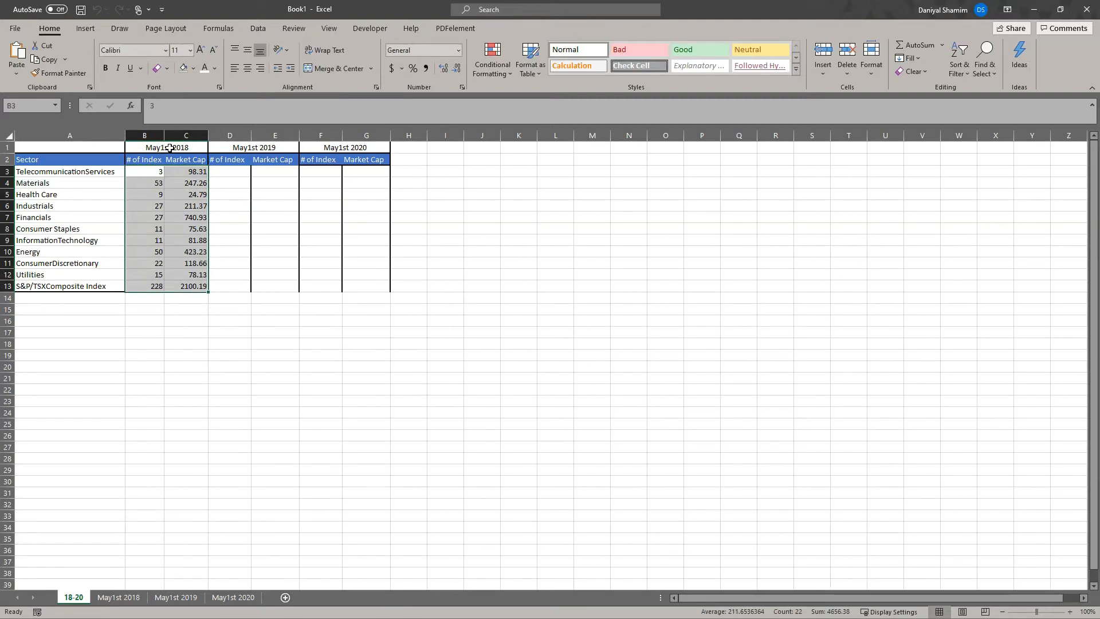
{"action": "left_click", "coordinate": [218, 170]}
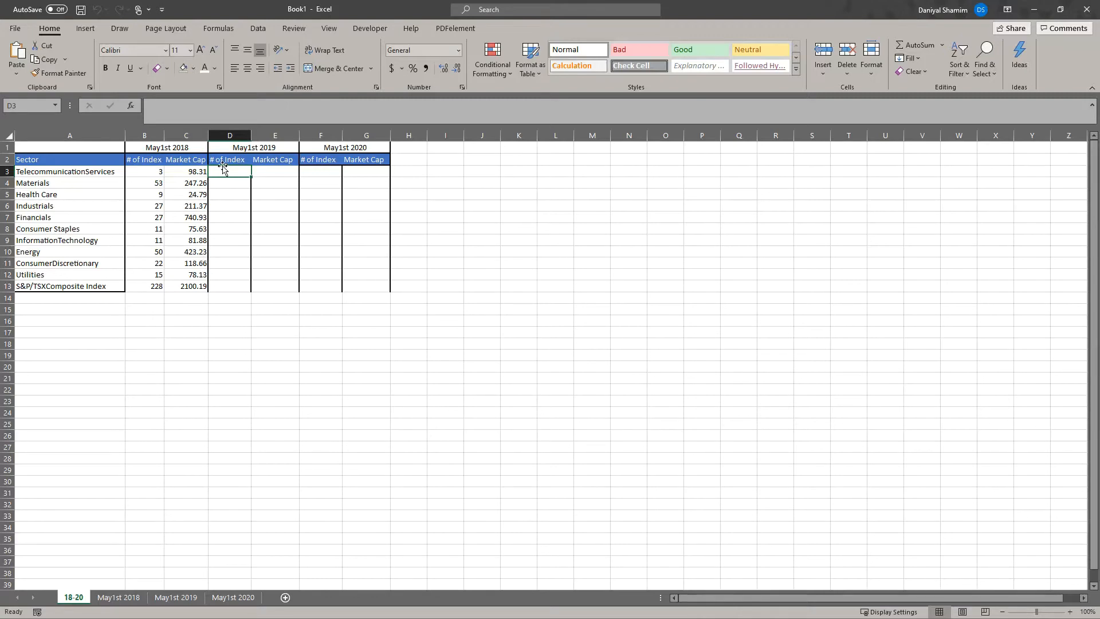
{"action": "left_click", "coordinate": [275, 175]}
{"action": "left_click", "coordinate": [323, 171]}
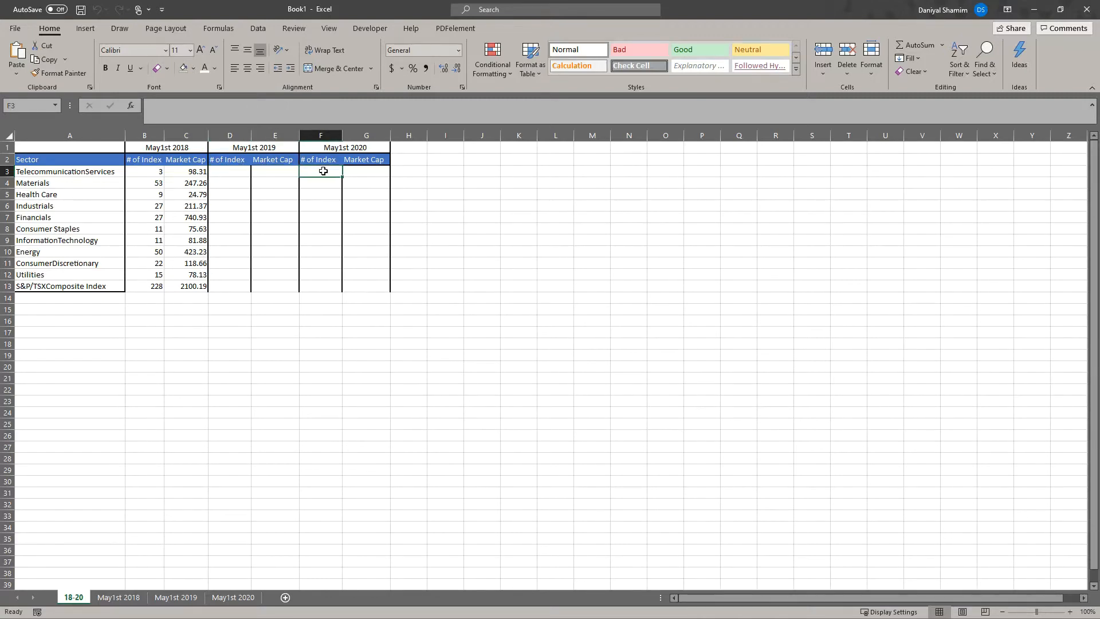
{"action": "left_click", "coordinate": [359, 170]}
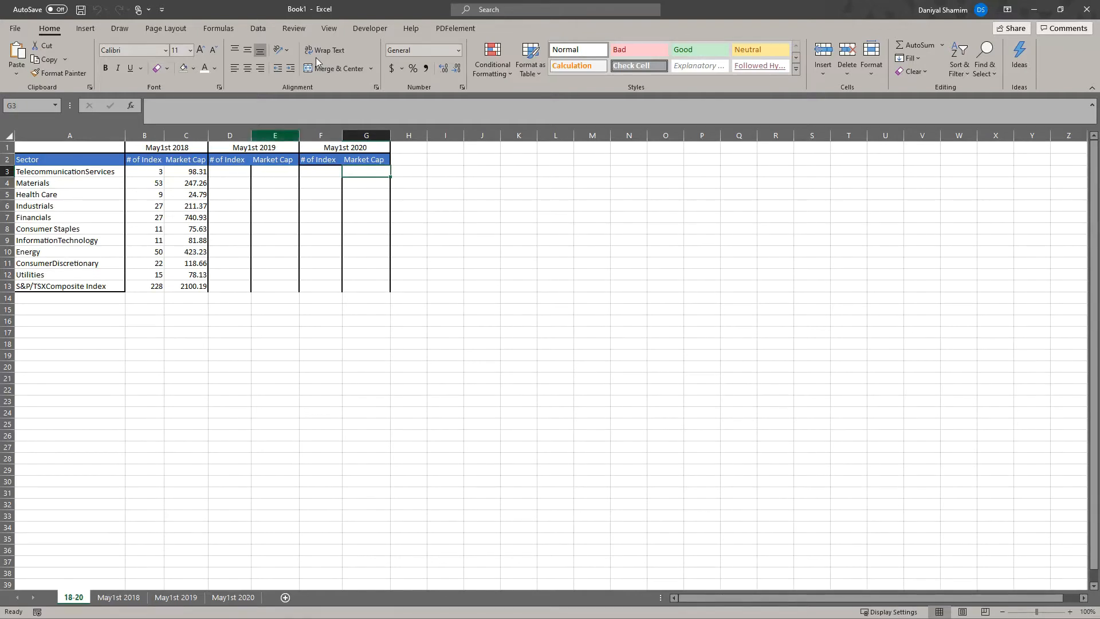
In D3, enter a VLOOKUP of A3 in the entire May1st 2019 table, column 2, FALSE, and fill it down to D13
{"action": "left_click", "coordinate": [234, 174]}
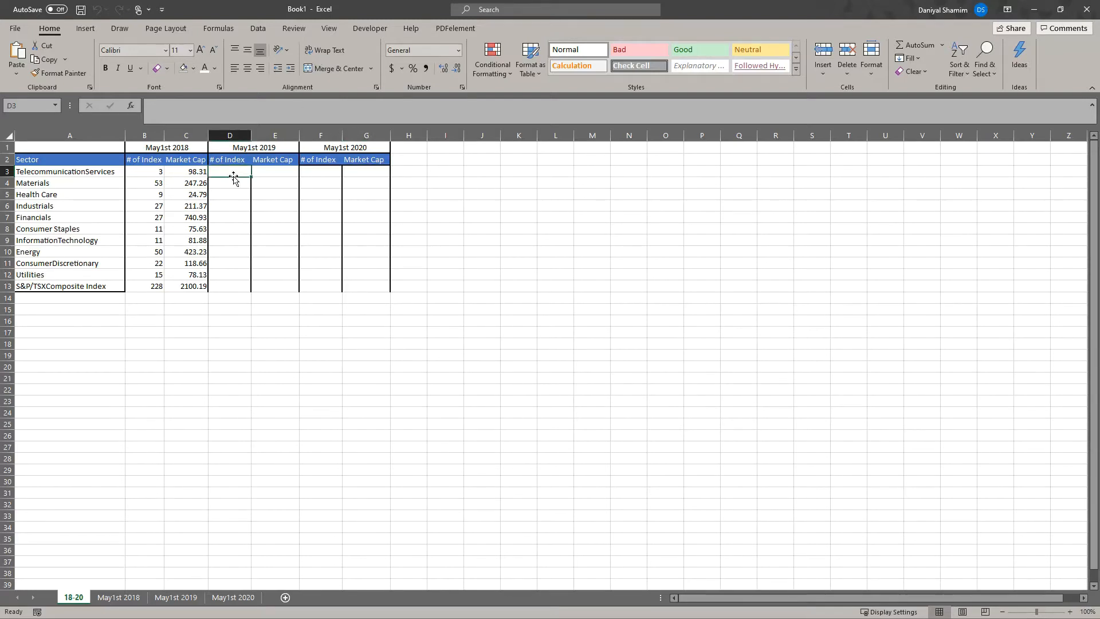
{"action": "type", "text": "=vl"}
{"action": "key", "text": "Tab"}
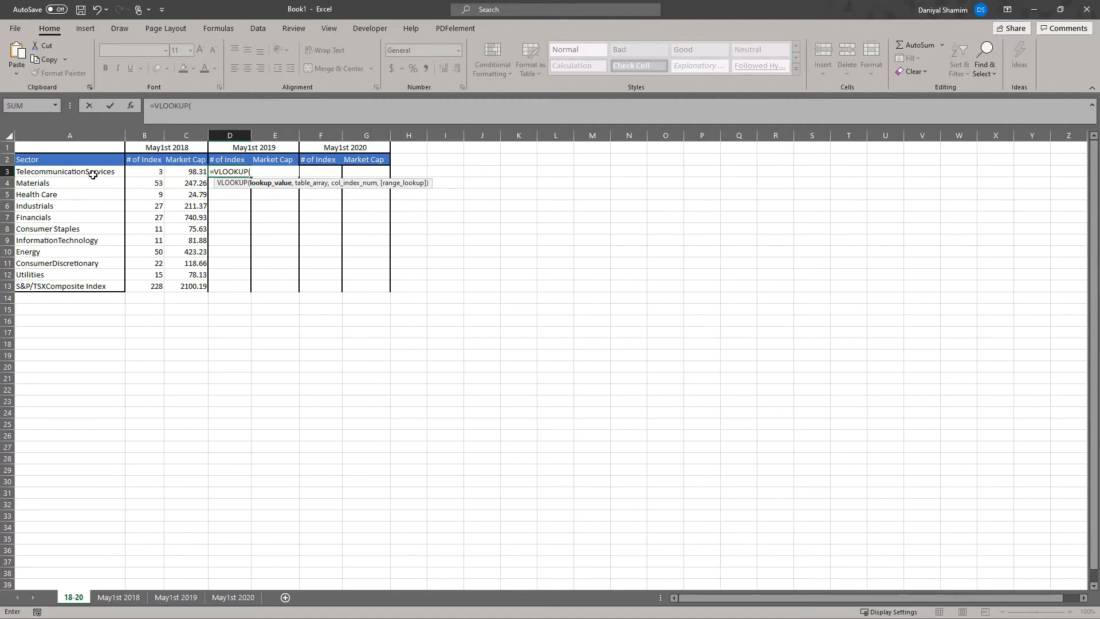
{"action": "left_click", "coordinate": [83, 173]}
{"action": "type", "text": ","}
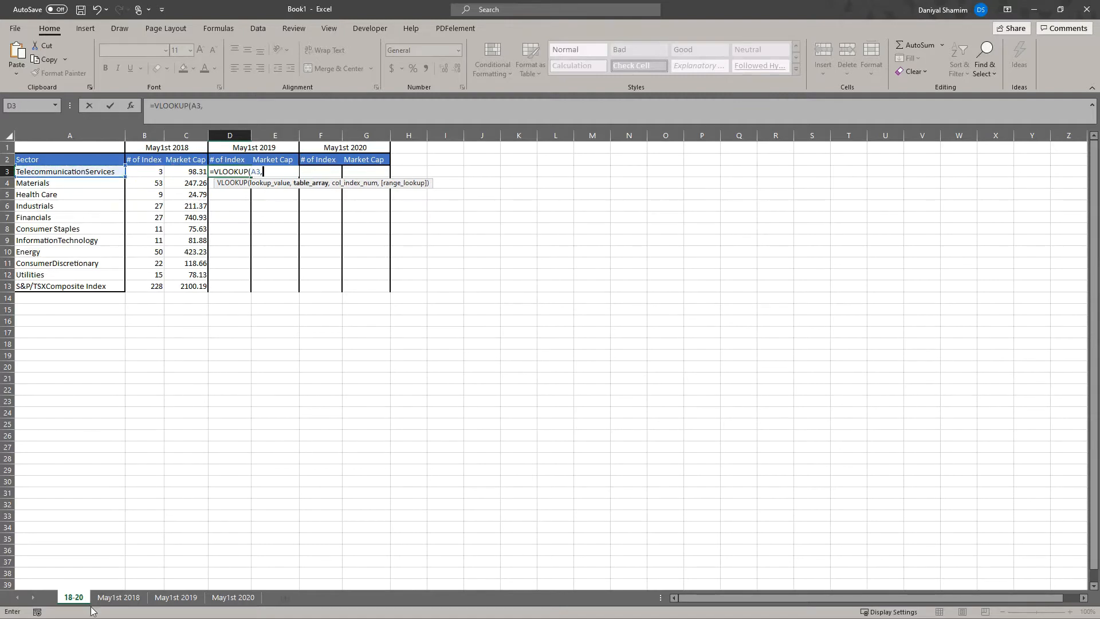
{"action": "left_click", "coordinate": [172, 597]}
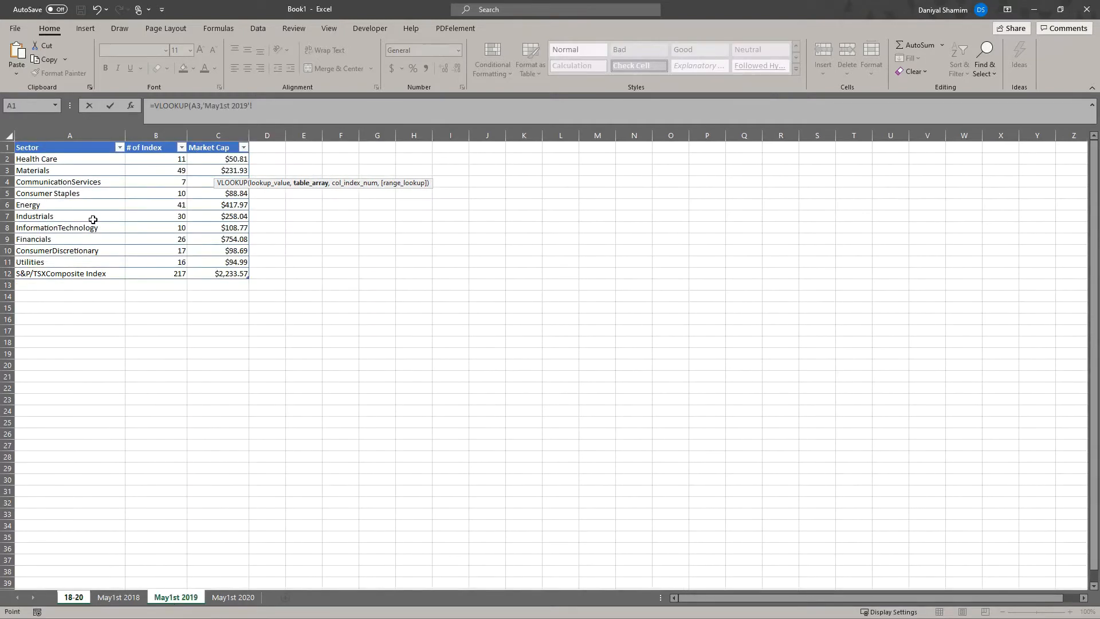
{"action": "left_click_drag", "start_coordinate": [36, 148], "coordinate": [238, 272]}
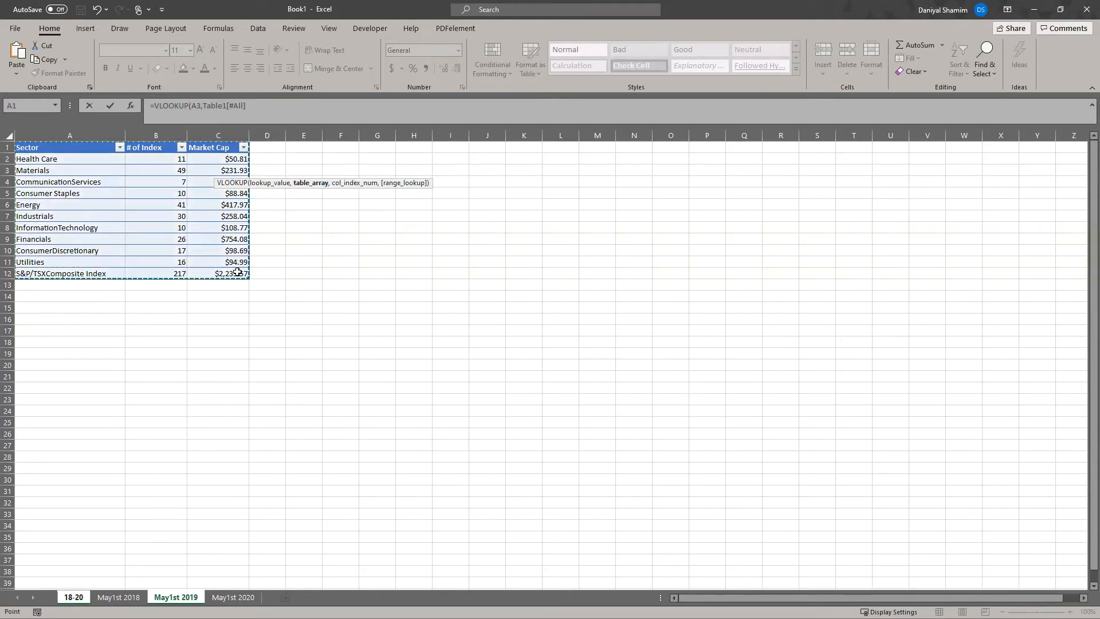
{"action": "type", "text": ","}
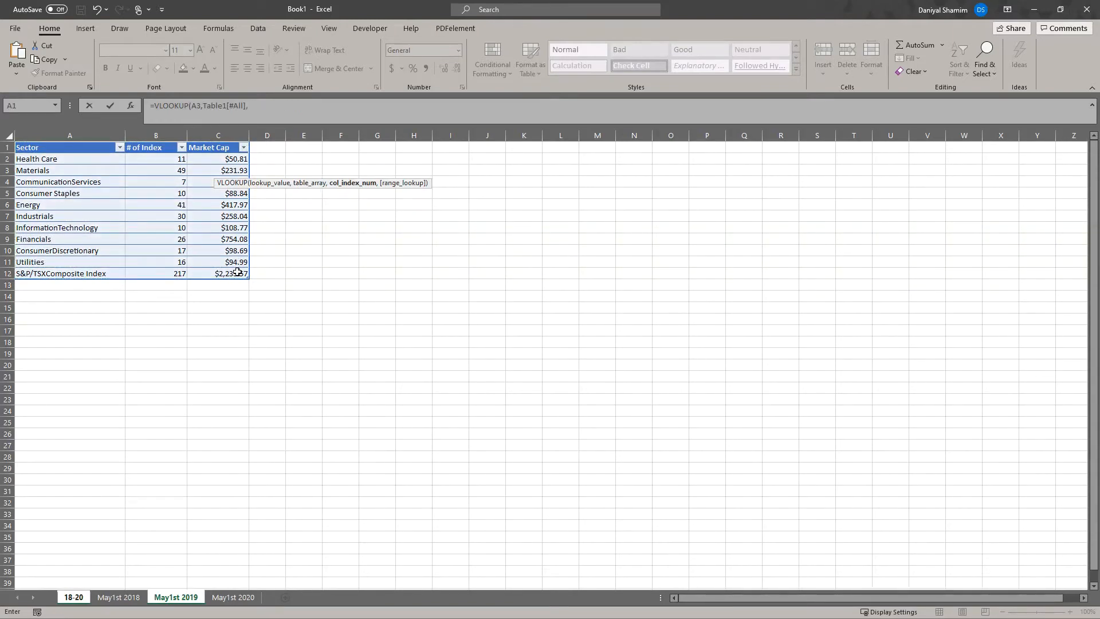
{"action": "type", "text": "2,"}
{"action": "key", "text": "Down"}
{"action": "key", "text": "Tab"}
{"action": "key", "text": "Return"}
{"action": "left_click", "coordinate": [233, 173]}
{"action": "left_click_drag", "start_coordinate": [251, 177], "coordinate": [251, 287]}
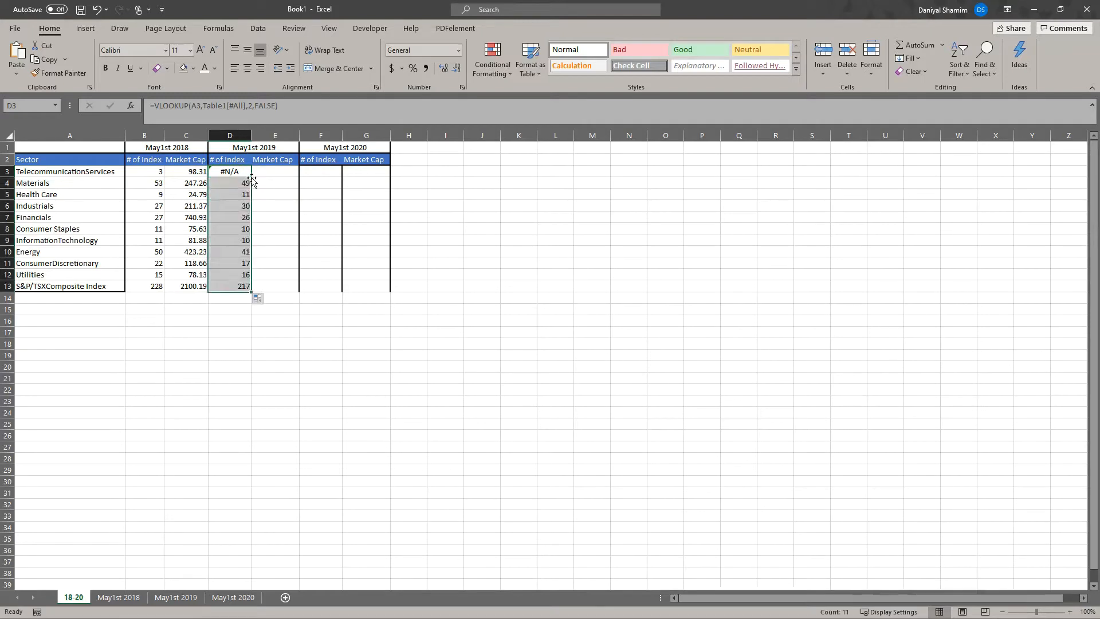
Copy the D3 formula to E3, with A3 as the lookup value and 3 as the column index
{"action": "left_click", "coordinate": [220, 171]}
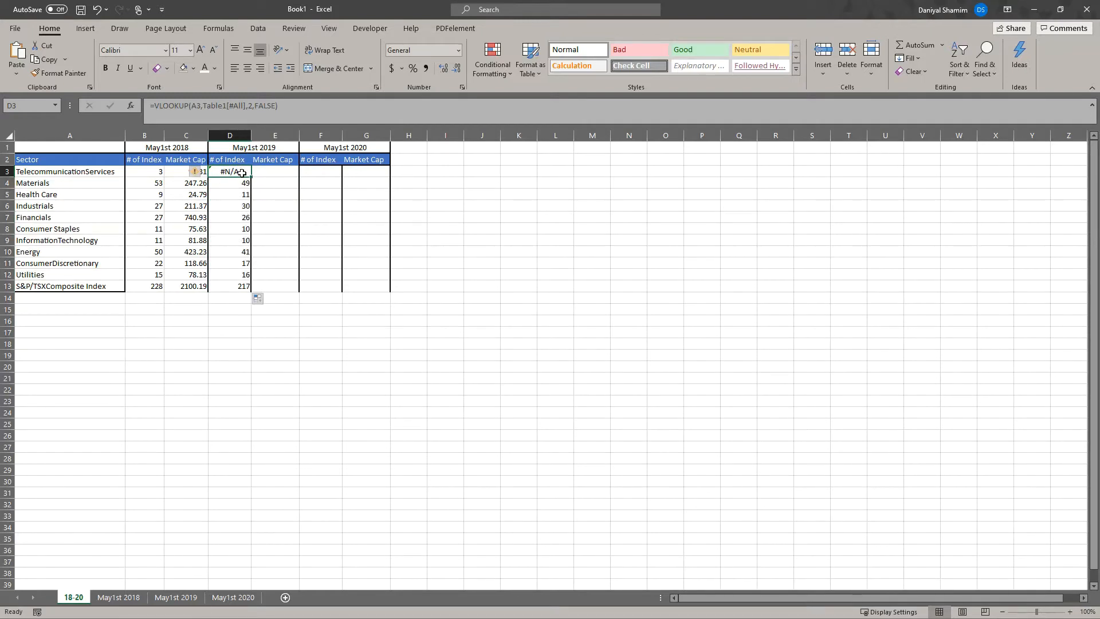
{"action": "left_click_drag", "start_coordinate": [251, 177], "coordinate": [280, 179]}
{"action": "left_click", "coordinate": [275, 173]}
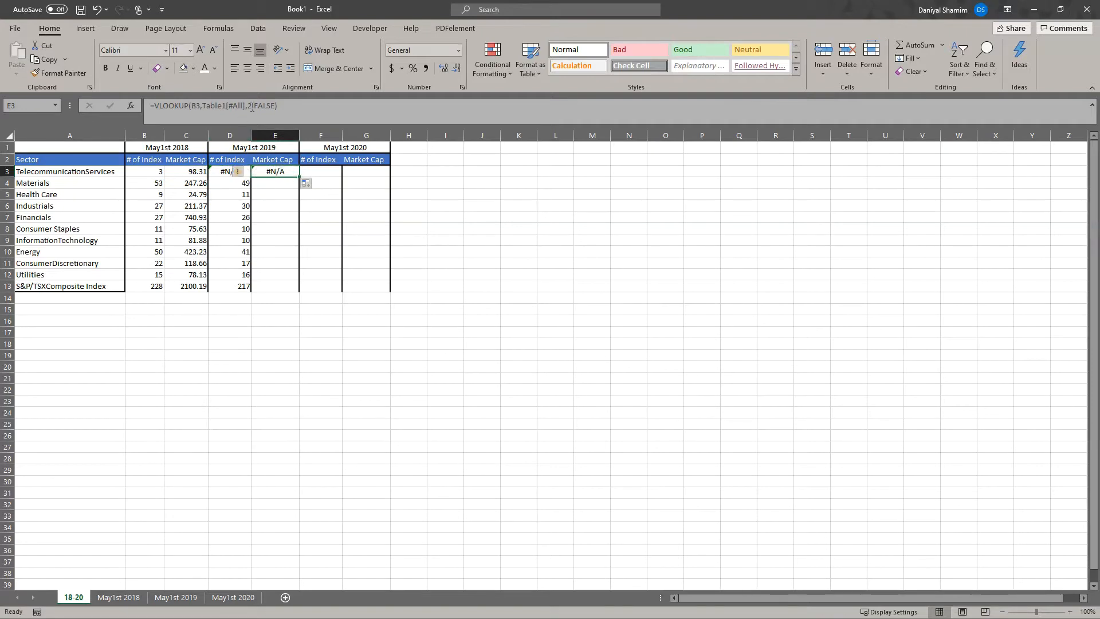
{"action": "double_click", "coordinate": [282, 172]}
{"action": "left_click_drag", "start_coordinate": [137, 176], "coordinate": [86, 175]}
{"action": "key", "text": "Return"}
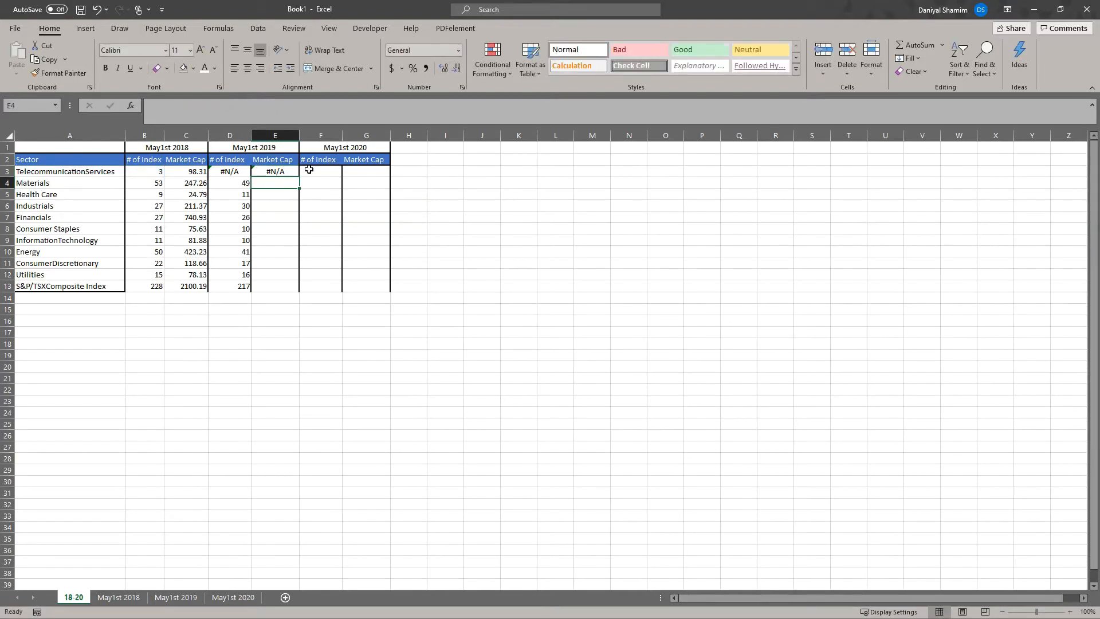
{"action": "left_click", "coordinate": [251, 115]}
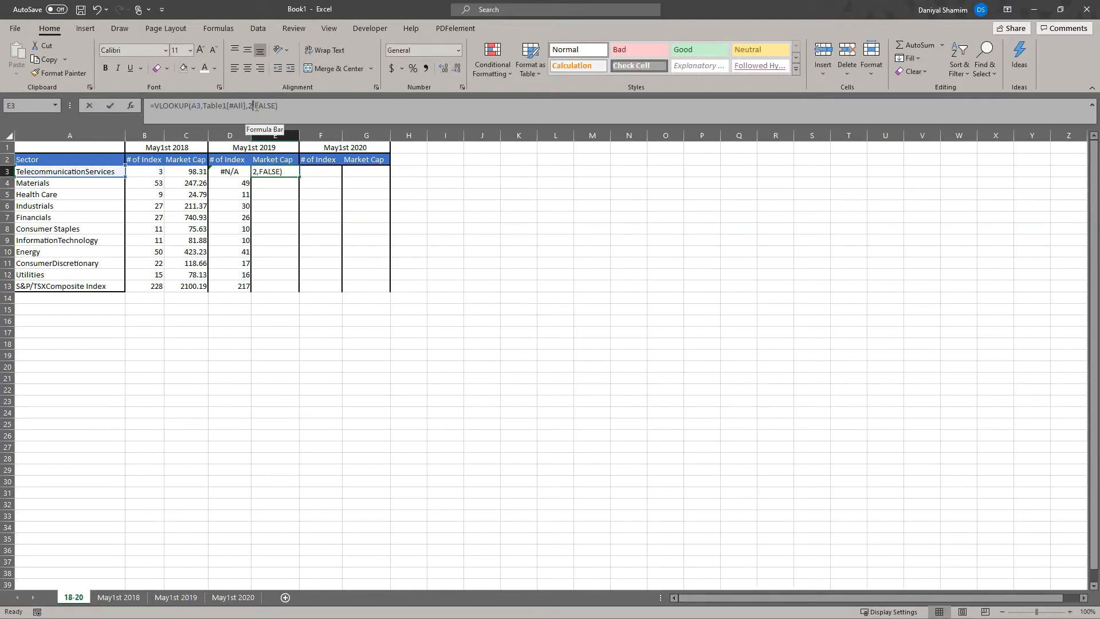
{"action": "key", "text": "Return"}
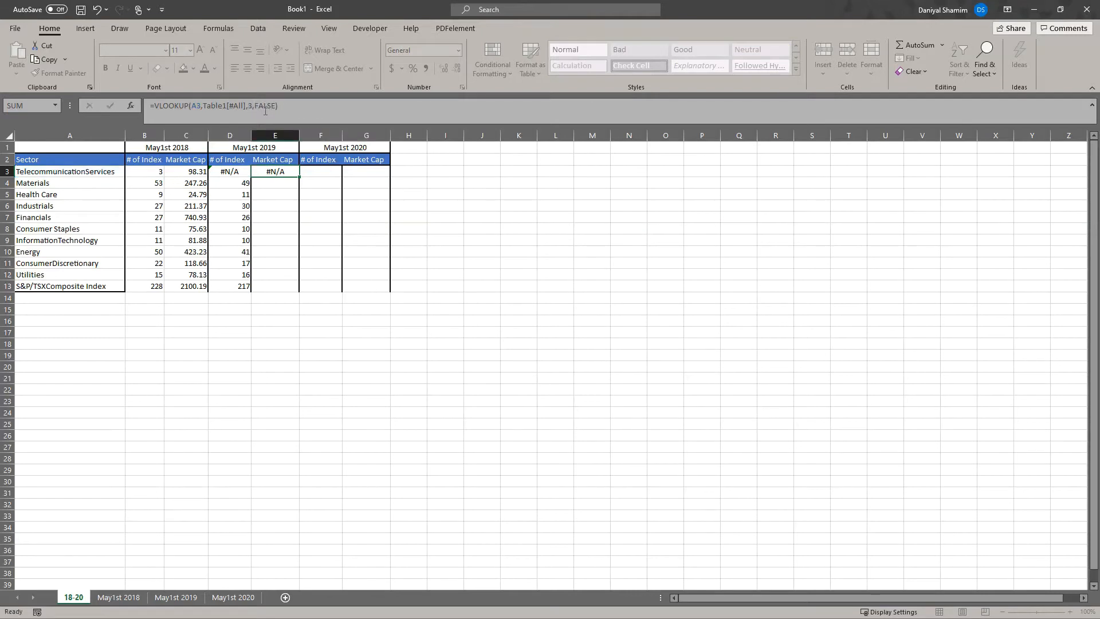
Fill the E3 market cap formula down to E13 and compare the figures with the May1st 2019 sheet
{"action": "left_click", "coordinate": [127, 598]}
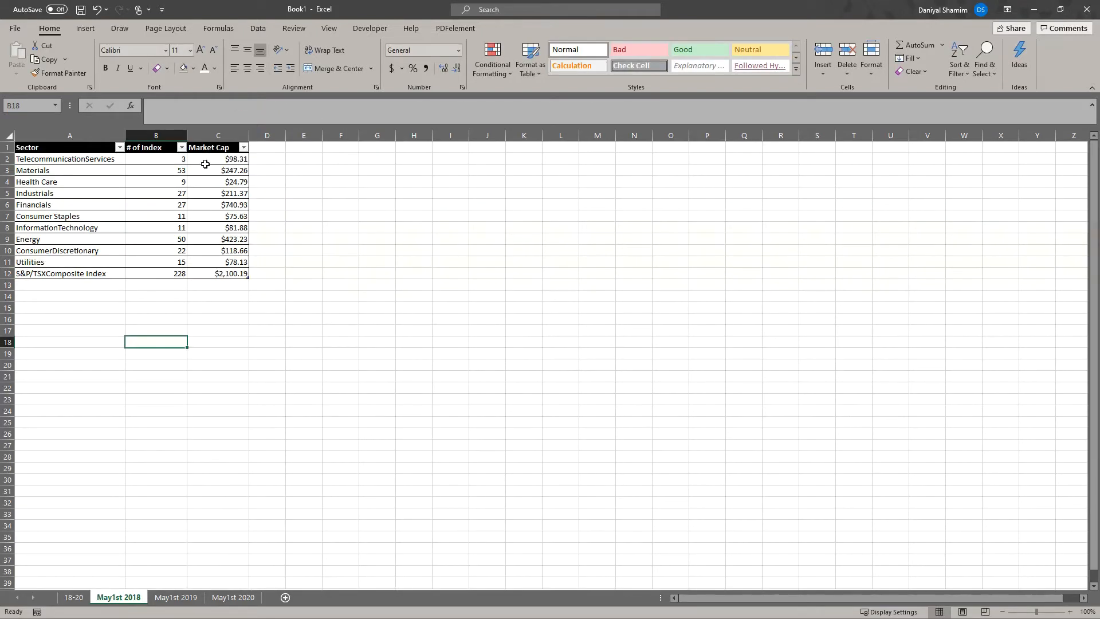
{"action": "left_click", "coordinate": [75, 598]}
{"action": "left_click", "coordinate": [281, 171]}
{"action": "double_click", "coordinate": [298, 177]}
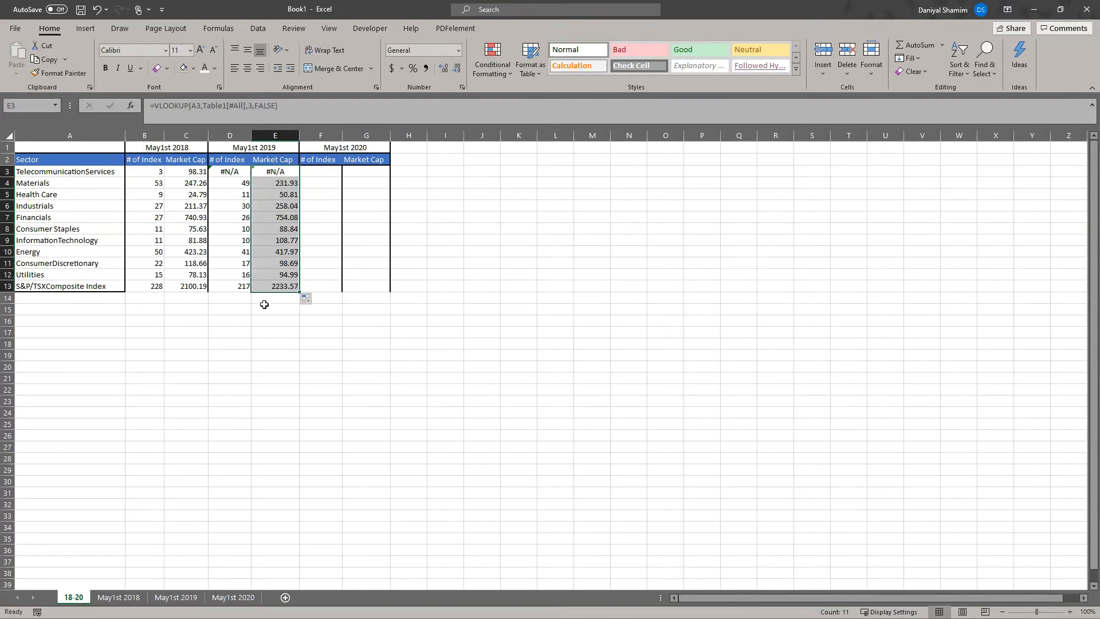
{"action": "left_click", "coordinate": [172, 597]}
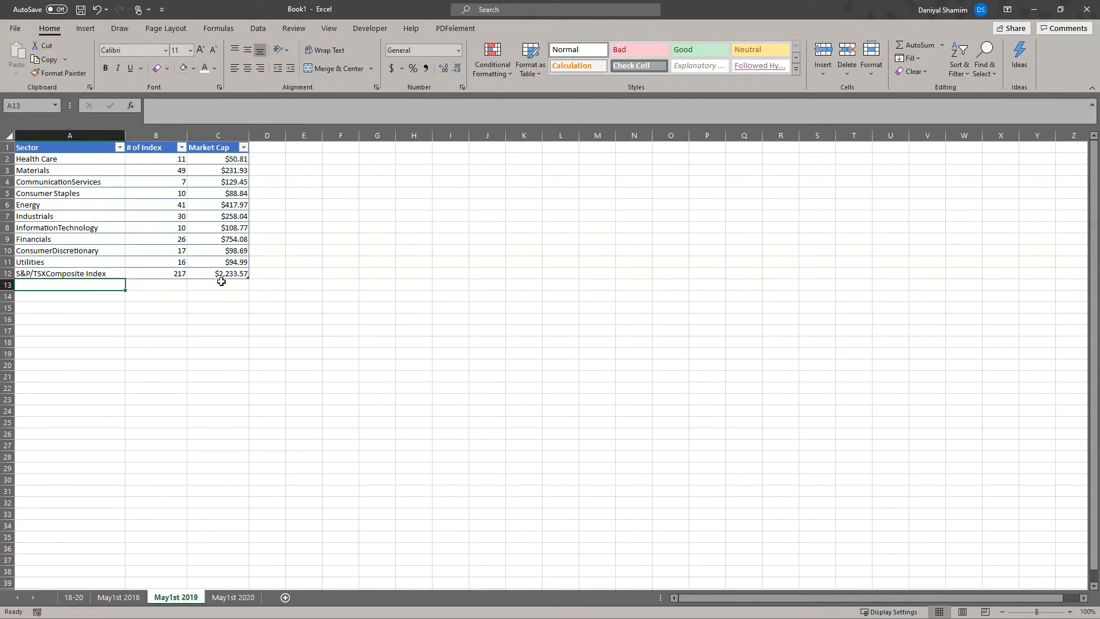
{"action": "left_click", "coordinate": [118, 598]}
{"action": "left_click", "coordinate": [73, 597]}
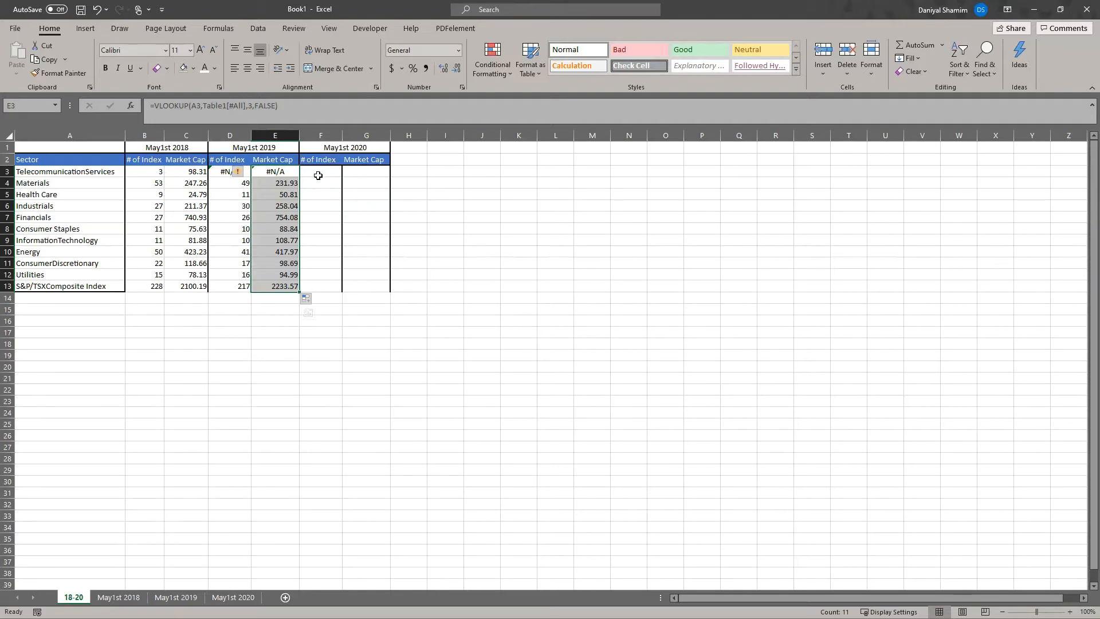
In F3, enter a VLOOKUP of A3 in the entire May1st 2020 table, returning column 2 with FALSE as range lookup
{"action": "left_click", "coordinate": [318, 173]}
{"action": "type", "text": "=VLOOKUP("}
{"action": "left_click", "coordinate": [80, 170]}
{"action": "type", "text": ","}
{"action": "left_click", "coordinate": [233, 597]}
{"action": "left_click_drag", "start_coordinate": [70, 148], "coordinate": [213, 273]}
{"action": "type", "text": ",2,FALSE)"}
{"action": "key", "text": "Return"}
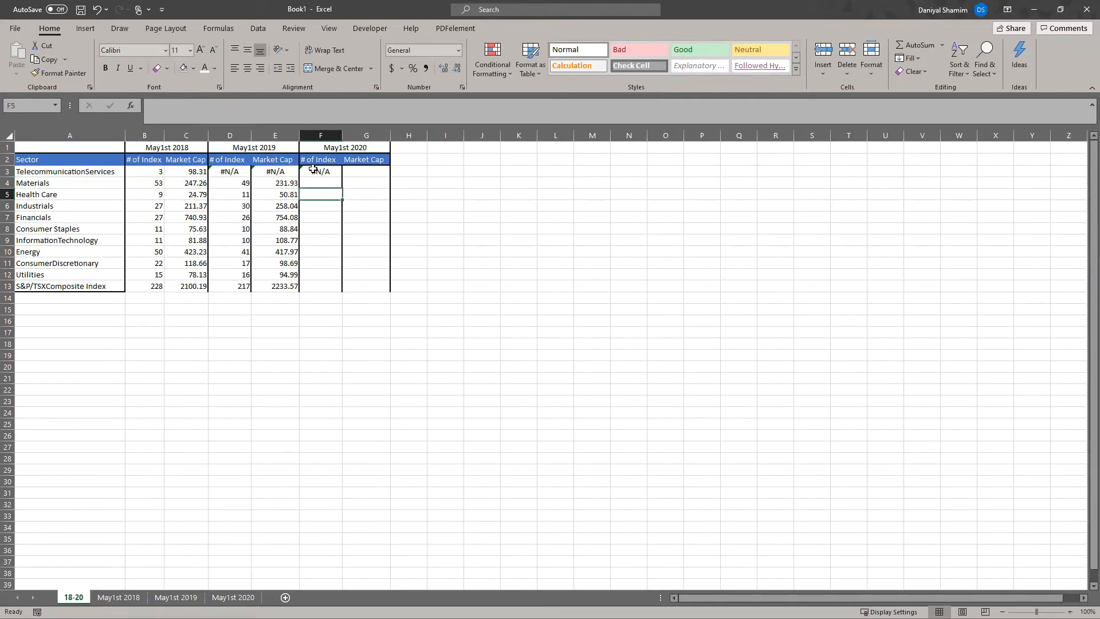
Fill the F3 formula down to F13 and give that range thick outside borders
{"action": "left_click", "coordinate": [313, 171]}
{"action": "double_click", "coordinate": [342, 177]}
{"action": "left_click_drag", "start_coordinate": [321, 172], "coordinate": [326, 293]}
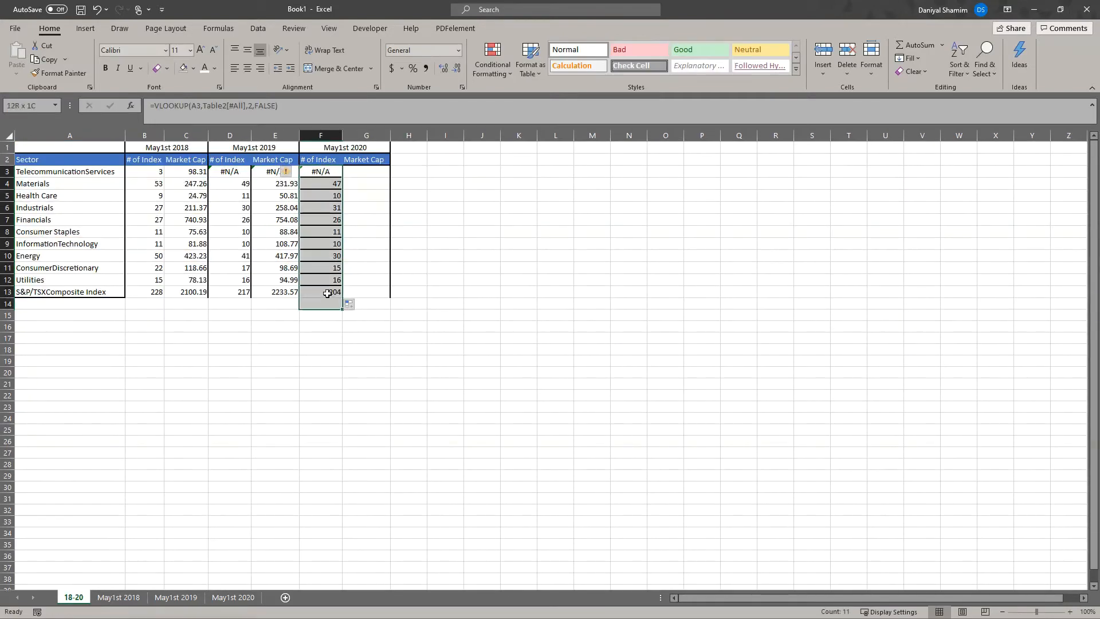
{"action": "left_click", "coordinate": [168, 68]}
{"action": "left_click", "coordinate": [195, 214]}
Copy the F3 formula across to G3 and remove the borders from header cells F2:G2
{"action": "left_click", "coordinate": [321, 171]}
{"action": "left_click_drag", "start_coordinate": [342, 177], "coordinate": [366, 161]}
{"action": "left_click", "coordinate": [167, 69]}
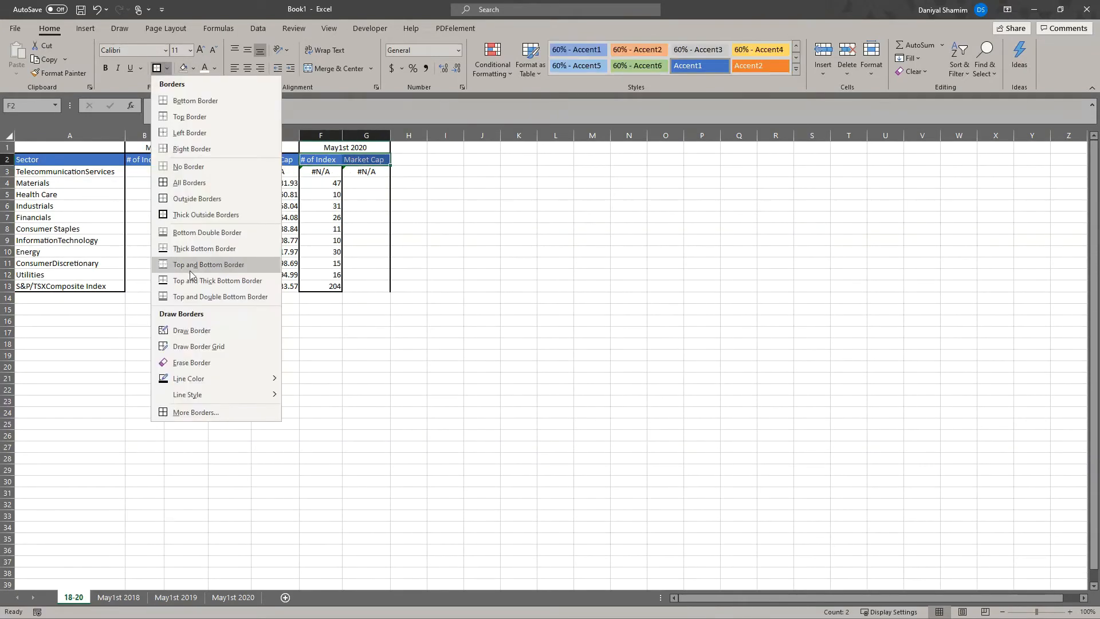
{"action": "left_click", "coordinate": [192, 167]}
Set the G3 VLOOKUP to column index 3 with A3 as lookup value, and fill it down to G13
{"action": "left_click", "coordinate": [367, 172]}
{"action": "left_click", "coordinate": [252, 106]}
{"action": "key", "text": "BackSpace"}
{"action": "type", "text": "3"}
{"action": "left_click_drag", "start_coordinate": [145, 176], "coordinate": [77, 176]}
{"action": "double_click", "coordinate": [387, 178]}
{"action": "left_click", "coordinate": [445, 227]}
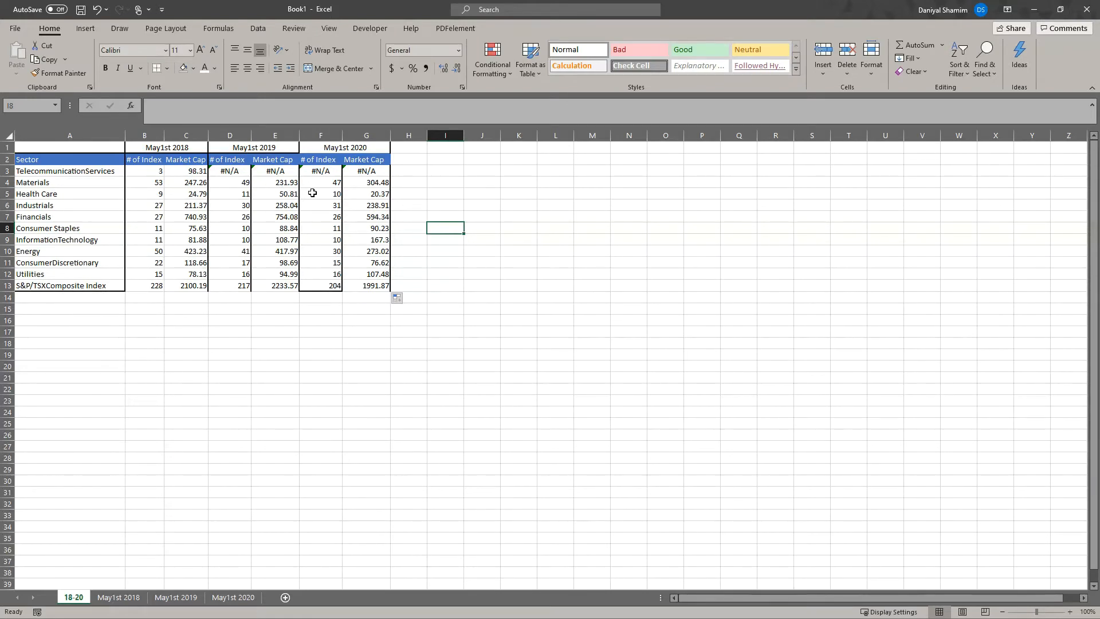
Review the lookup results in D3:G13 and compare the TelecommunicationServices label in A3 with the sector names on the May1st 2019 sheet
{"action": "left_click", "coordinate": [232, 172]}
{"action": "left_click_drag", "start_coordinate": [293, 249], "coordinate": [363, 289]}
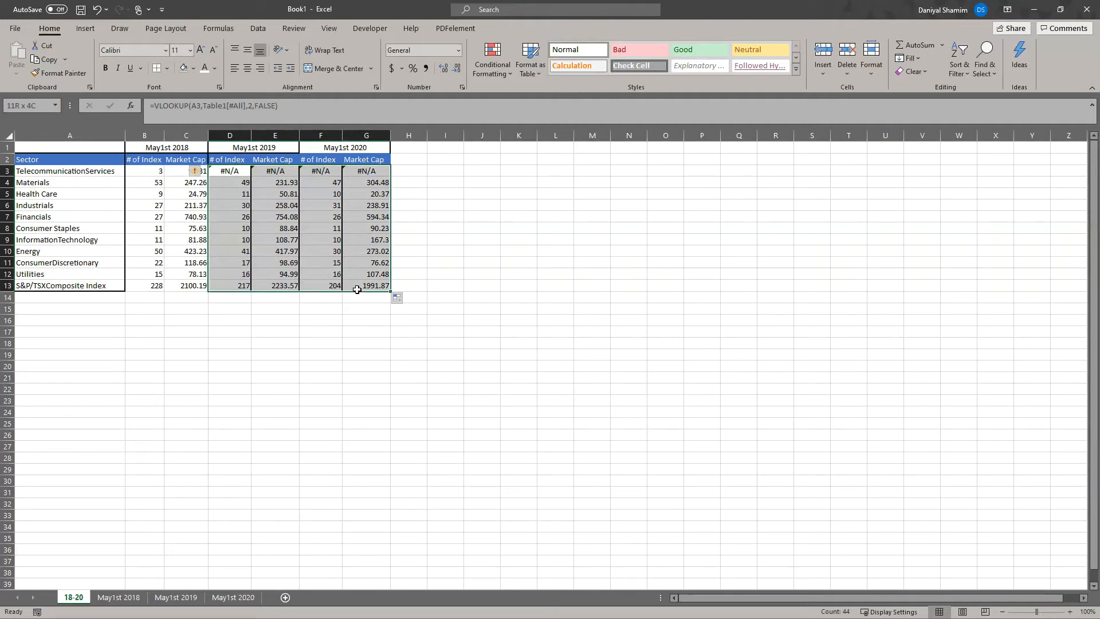
{"action": "left_click", "coordinate": [242, 319]}
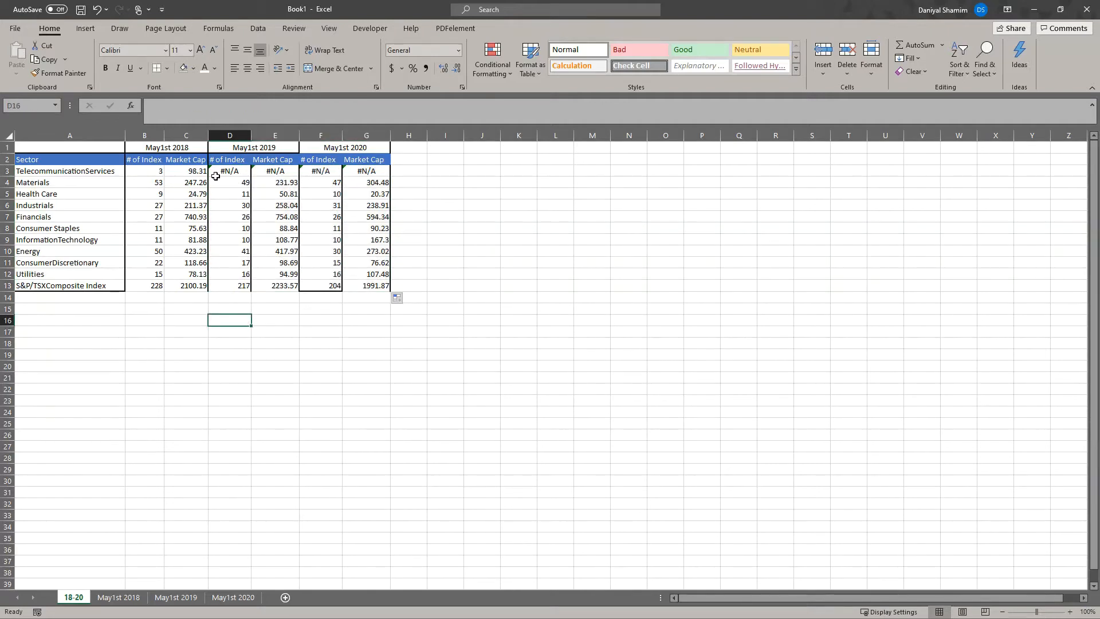
{"action": "left_click_drag", "start_coordinate": [217, 176], "coordinate": [349, 172]}
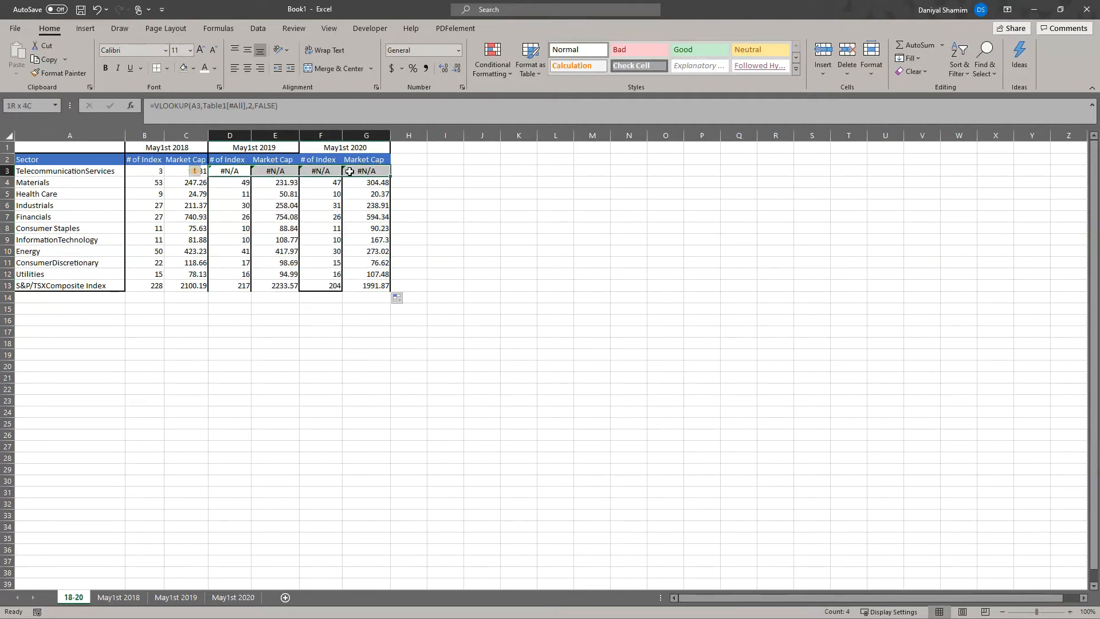
{"action": "left_click", "coordinate": [62, 172]}
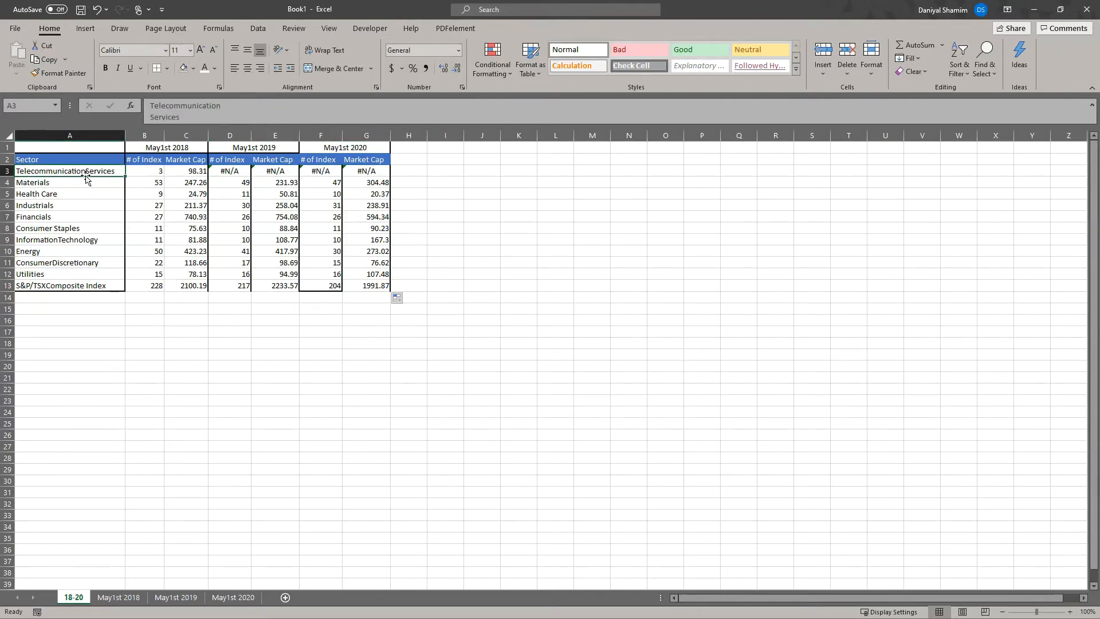
{"action": "left_click", "coordinate": [182, 596]}
{"action": "left_click_drag", "start_coordinate": [58, 158], "coordinate": [63, 273]}
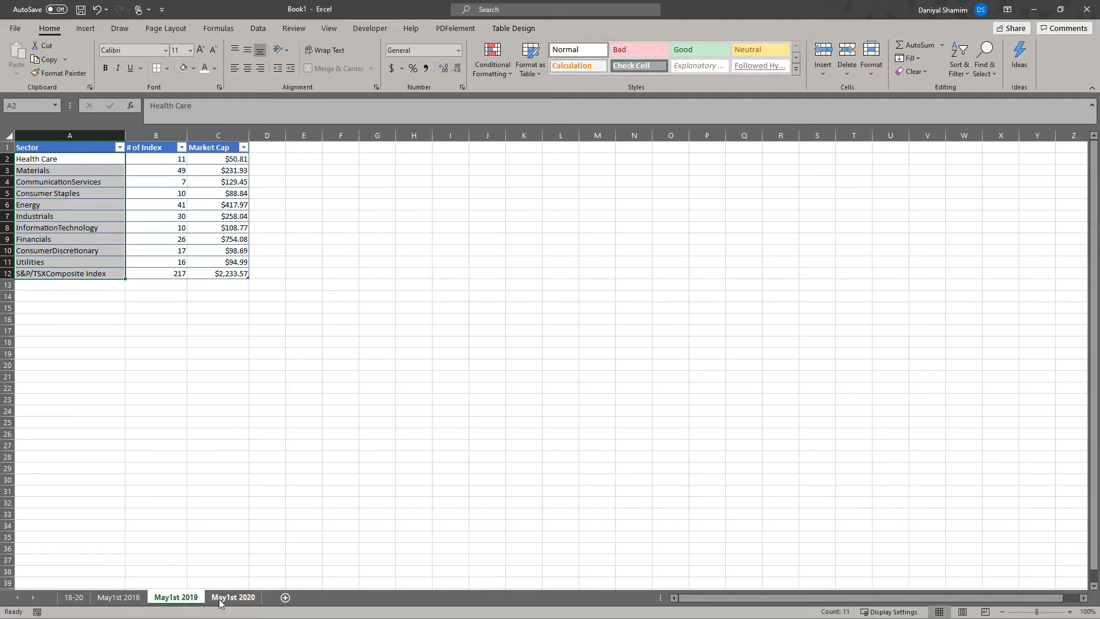
Check the sector names on the May1st 2020 and May1st 2018 sheets, and compare them with the D3:G3 lookup results on the 18-20 sheet
{"action": "left_click", "coordinate": [219, 597]}
{"action": "left_click_drag", "start_coordinate": [62, 161], "coordinate": [64, 273]}
{"action": "left_click", "coordinate": [118, 597]}
{"action": "left_click", "coordinate": [73, 597]}
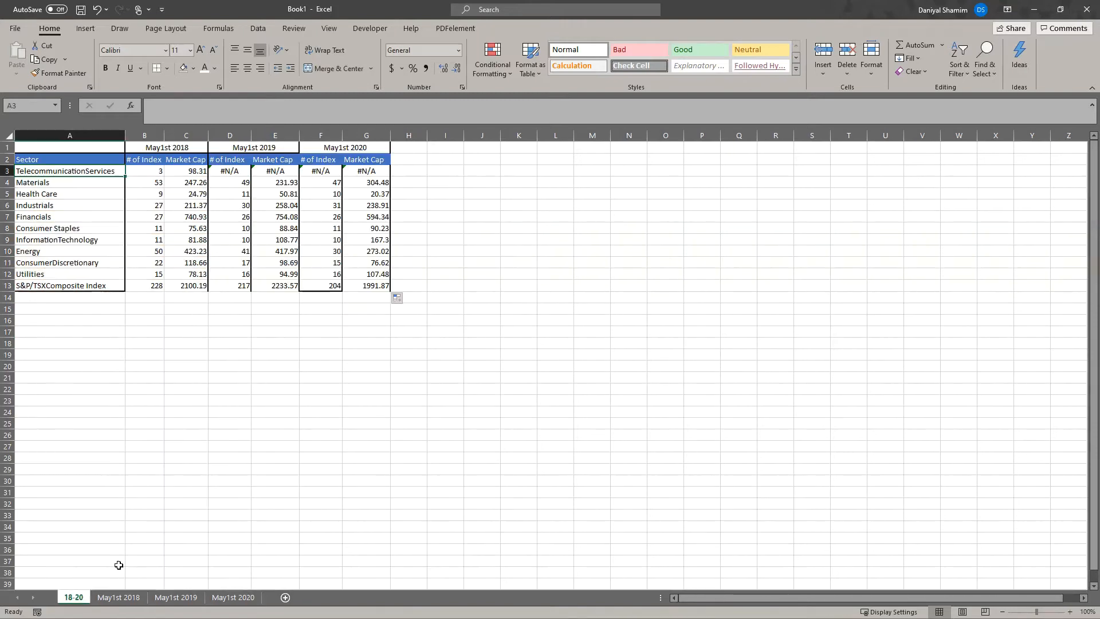
{"action": "left_click_drag", "start_coordinate": [238, 173], "coordinate": [359, 172]}
{"action": "left_click", "coordinate": [254, 364]}
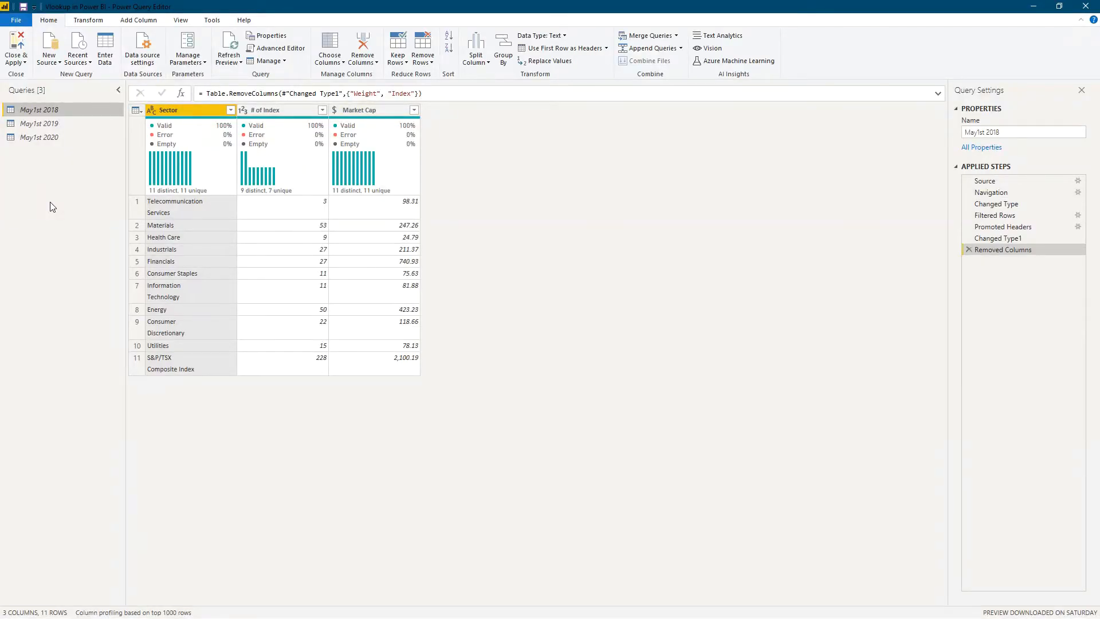
In the Power BI Power Query Editor, review the May1st 2019 and May1st 2020 queries and return to May1st 2018
{"action": "left_click", "coordinate": [74, 127]}
{"action": "left_click", "coordinate": [75, 139]}
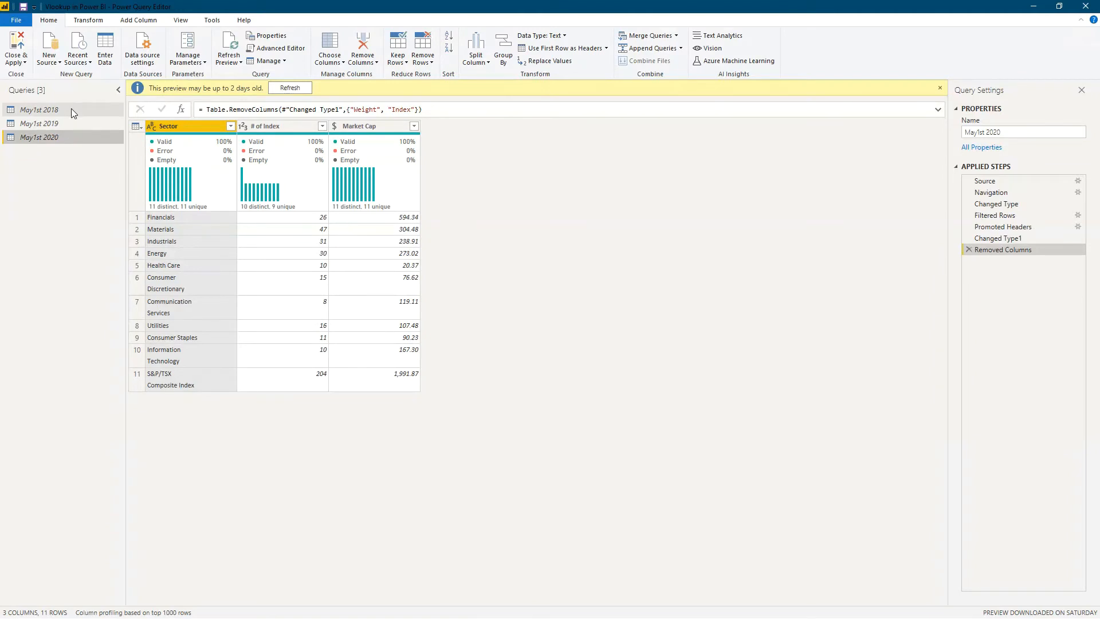
{"action": "left_click", "coordinate": [71, 108]}
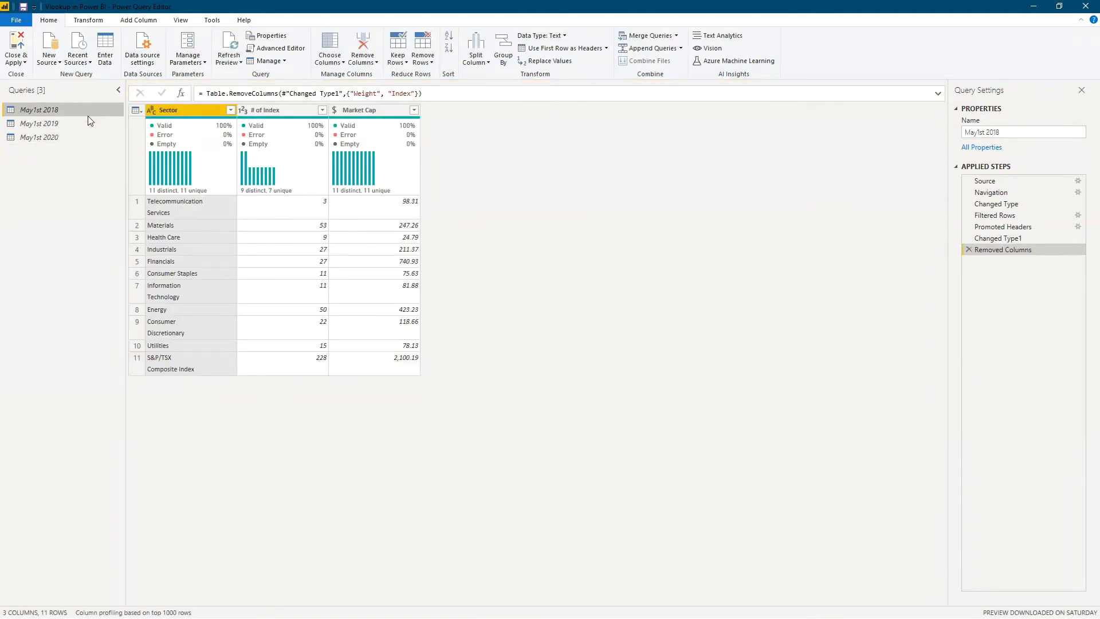
Merge the May1st 2018 query with May1st 2019, matching on the Sector columns with a Left Outer join
{"action": "mouse_move", "coordinate": [352, 191]}
{"action": "left_click", "coordinate": [649, 35]}
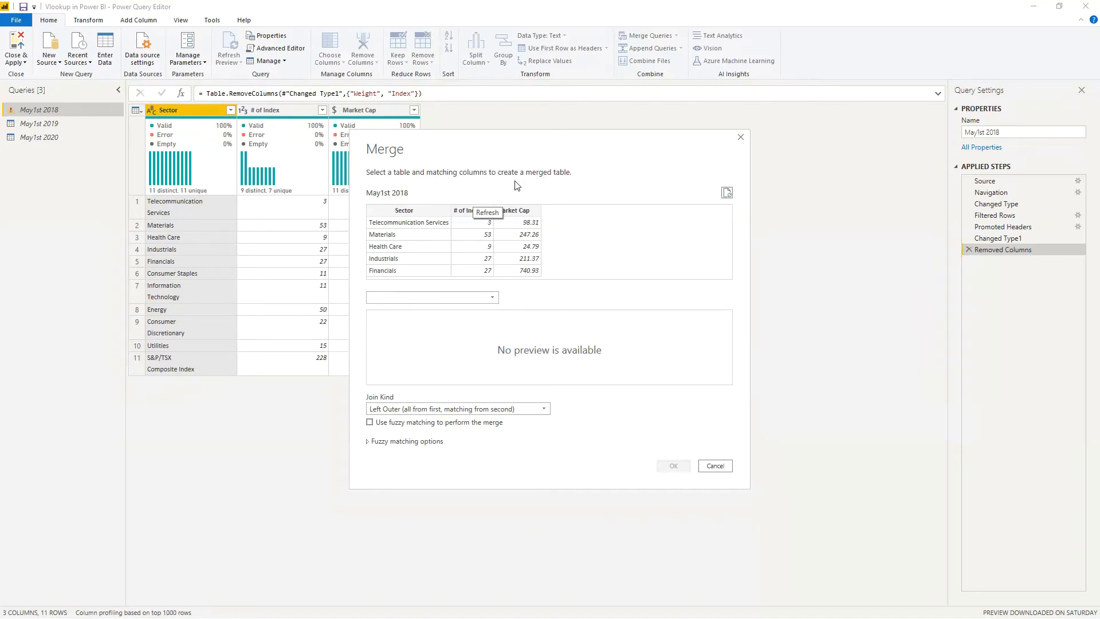
{"action": "left_click", "coordinate": [424, 210]}
{"action": "left_click", "coordinate": [467, 210]}
{"action": "left_click", "coordinate": [503, 211]}
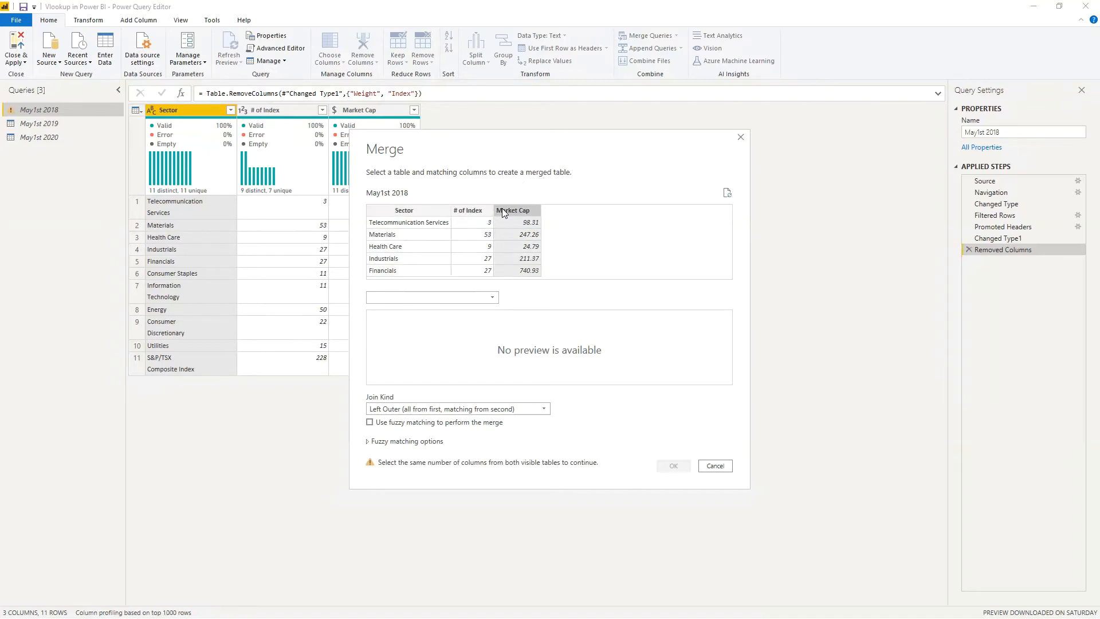
{"action": "left_click", "coordinate": [425, 211]}
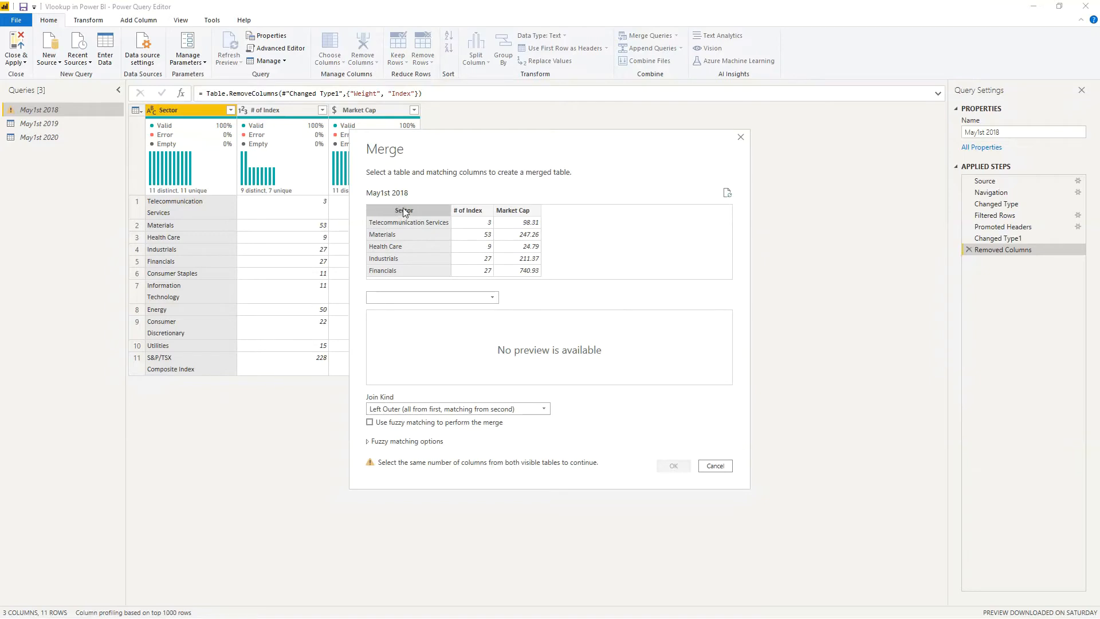
{"action": "left_click", "coordinate": [409, 299]}
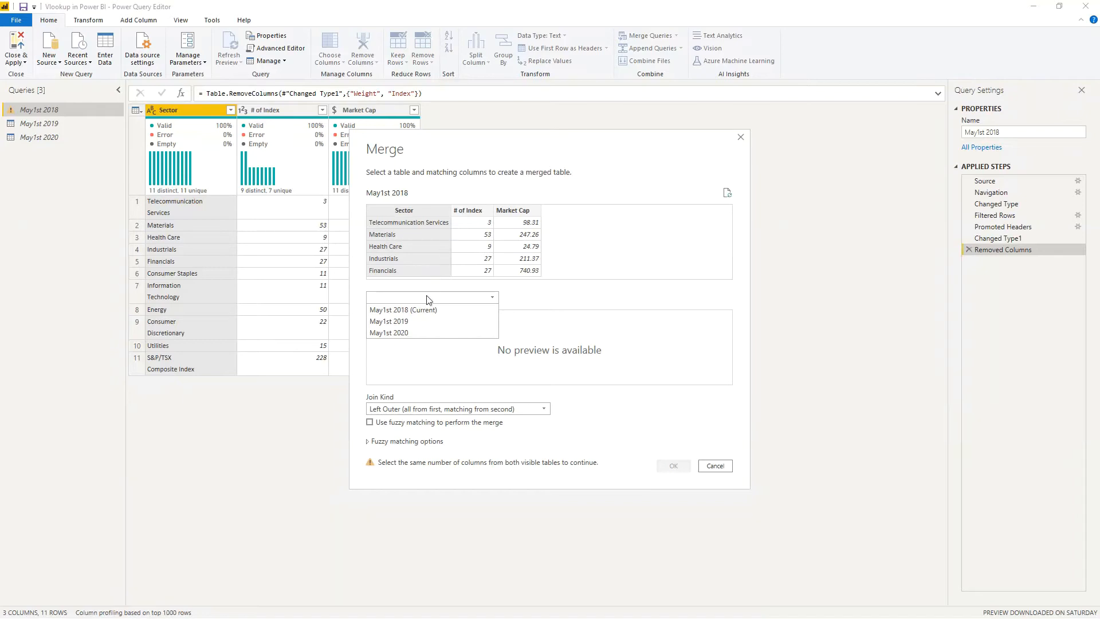
{"action": "left_click", "coordinate": [421, 321]}
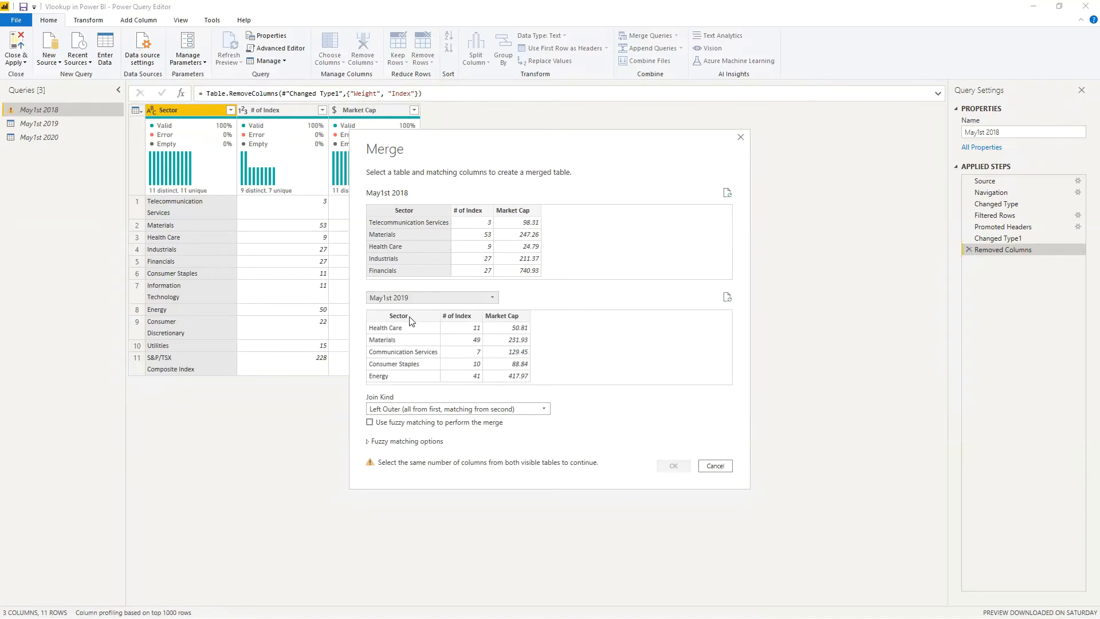
{"action": "left_click", "coordinate": [410, 317]}
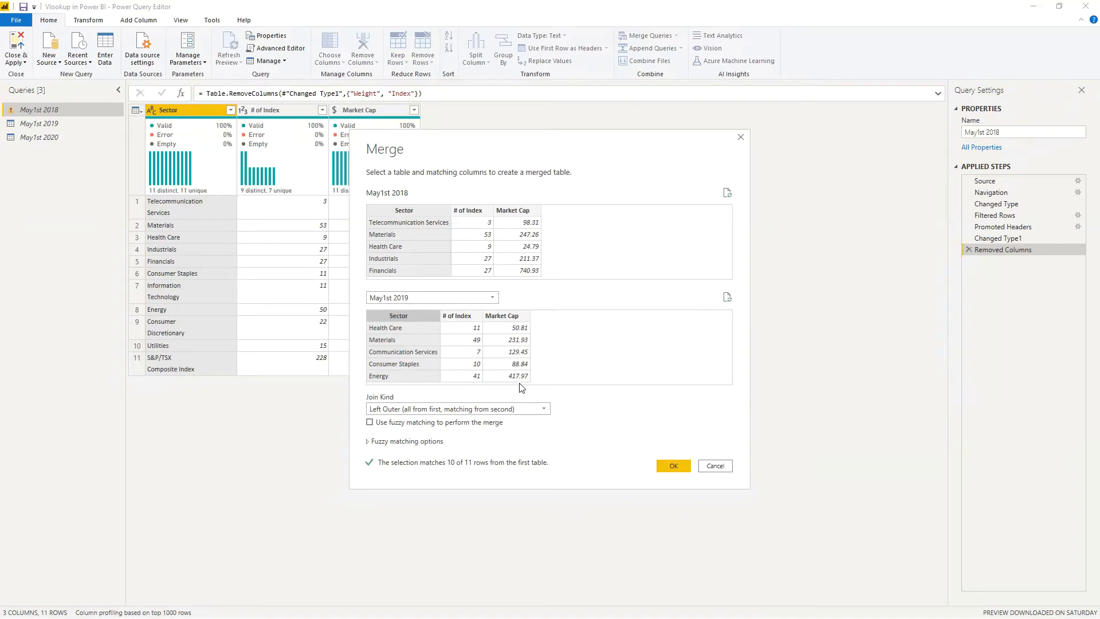
{"action": "left_click", "coordinate": [529, 409]}
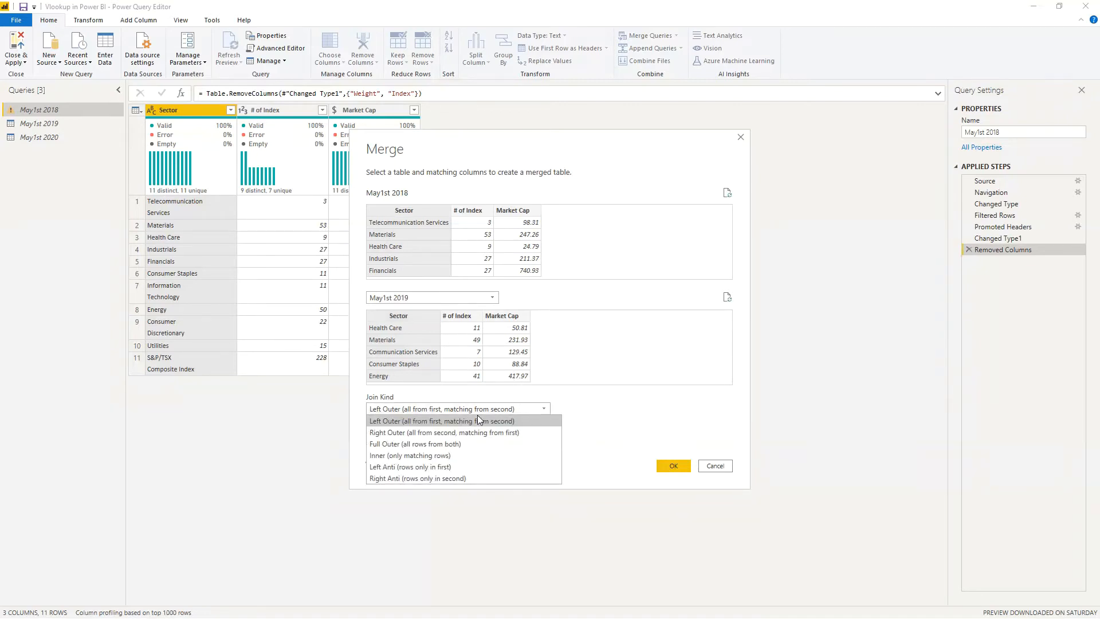
{"action": "left_click", "coordinate": [436, 424]}
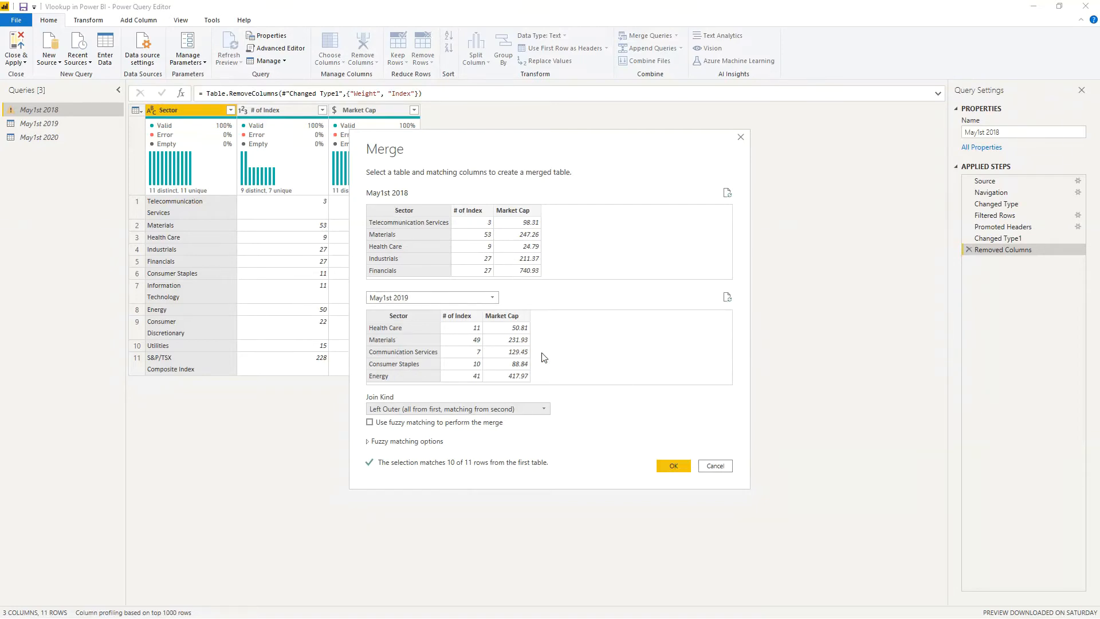
{"action": "left_click", "coordinate": [669, 465]}
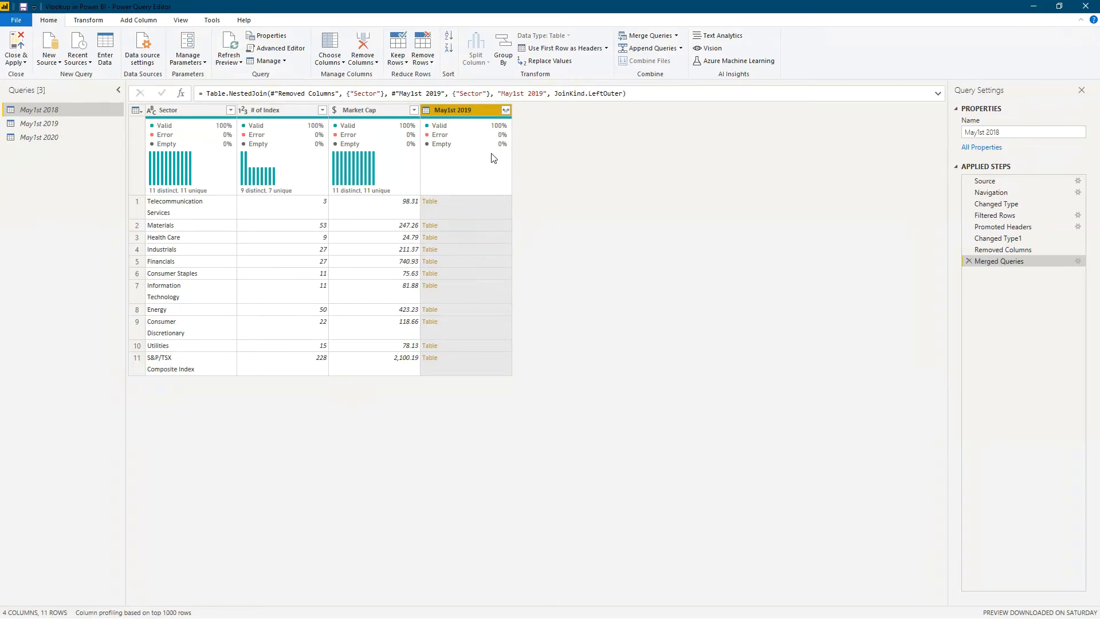
Expand the merged May1st 2019 column to include # of Index and Market Cap but not Sector
{"action": "left_click", "coordinate": [506, 111]}
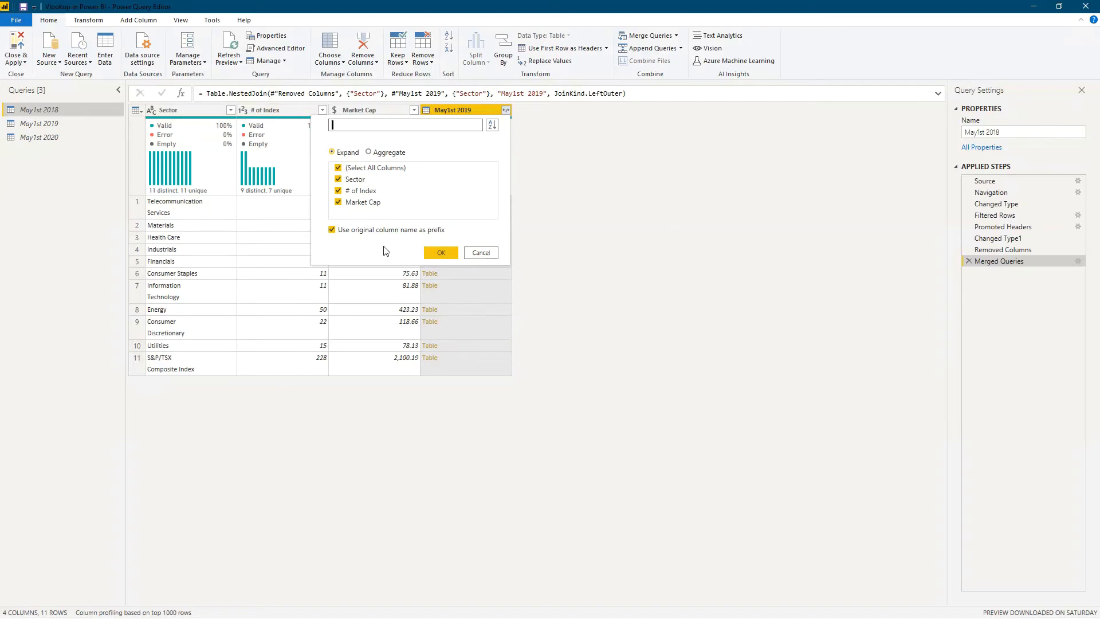
{"action": "left_click", "coordinate": [360, 182]}
{"action": "left_click", "coordinate": [440, 254]}
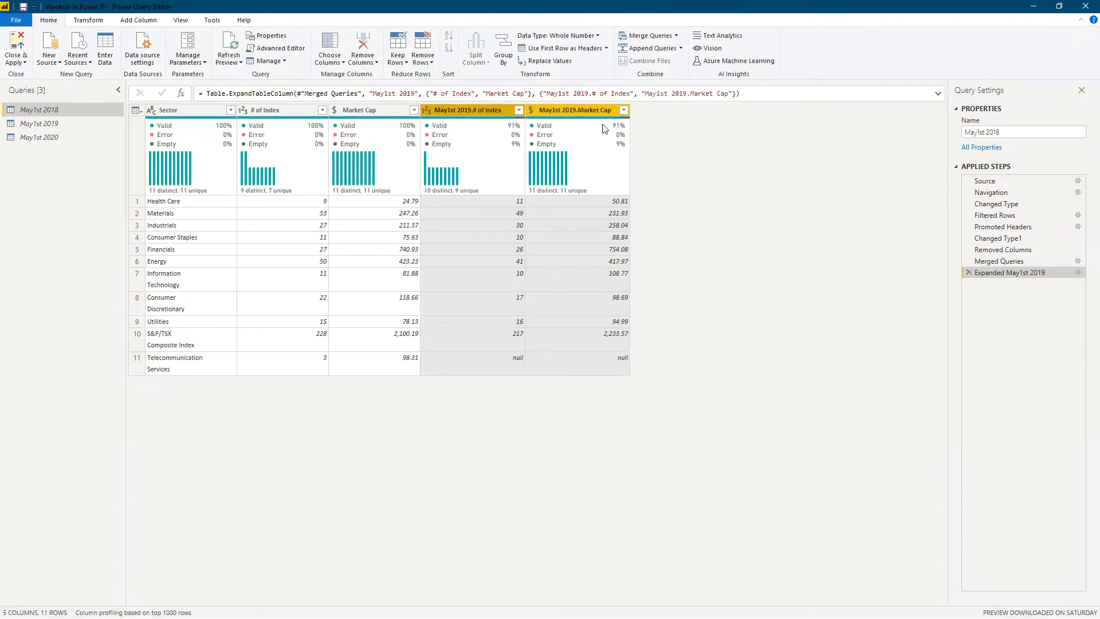
Merge the May1st 2020 query into May1st 2018, matching on the Sector columns with a Left Outer join
{"action": "mouse_move", "coordinate": [604, 126]}
{"action": "mouse_move", "coordinate": [446, 120]}
{"action": "left_click", "coordinate": [202, 114]}
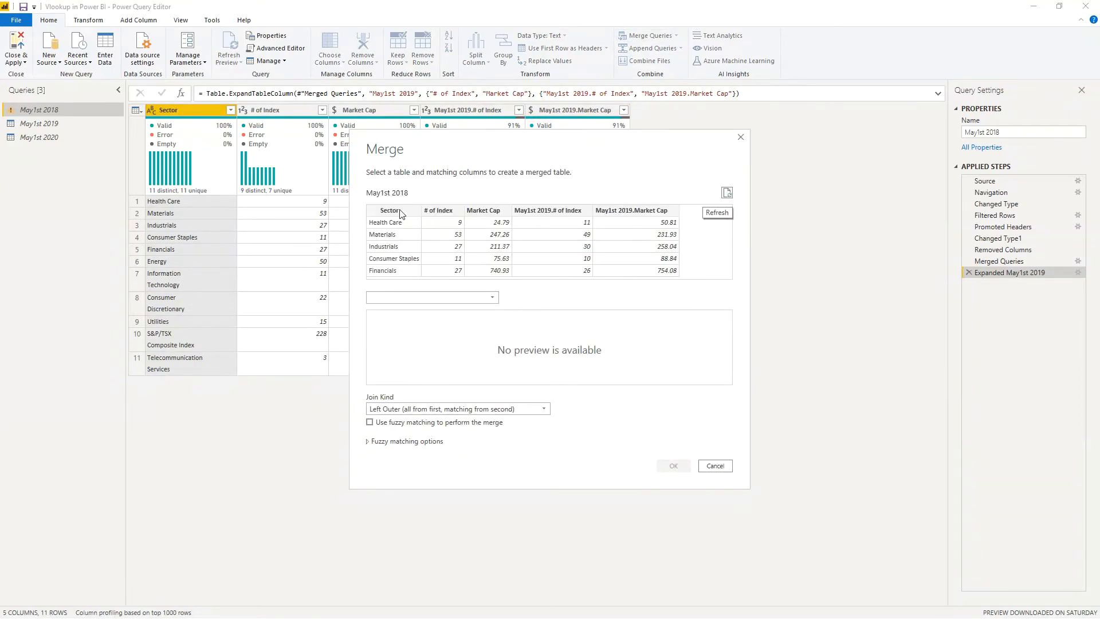
{"action": "left_click", "coordinate": [399, 210]}
{"action": "left_click", "coordinate": [429, 297]}
{"action": "left_click", "coordinate": [400, 335]}
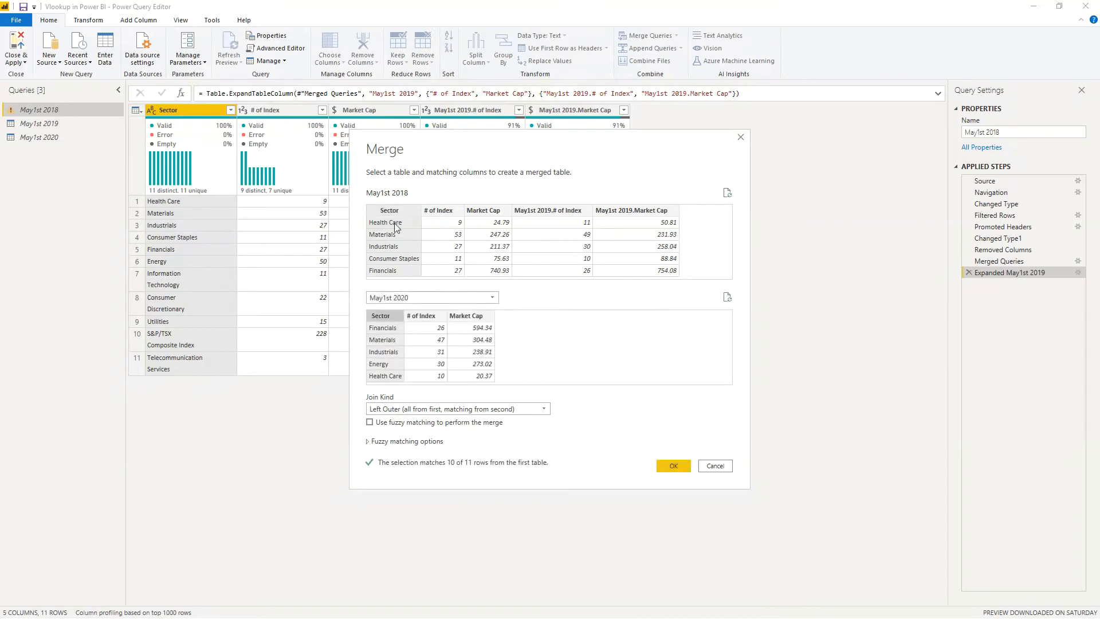
{"action": "left_click", "coordinate": [673, 465]}
Expand the merged May1st 2020 column to include # of Index and Market Cap but not Sector
{"action": "left_click", "coordinate": [715, 109]}
{"action": "left_click", "coordinate": [564, 179]}
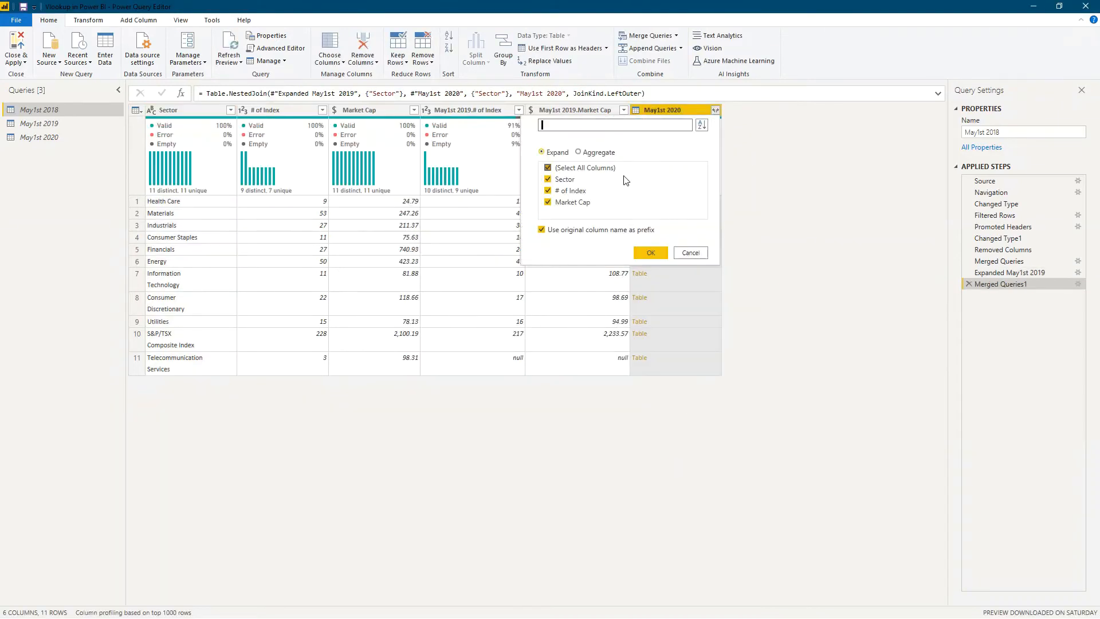
{"action": "left_click", "coordinate": [649, 253]}
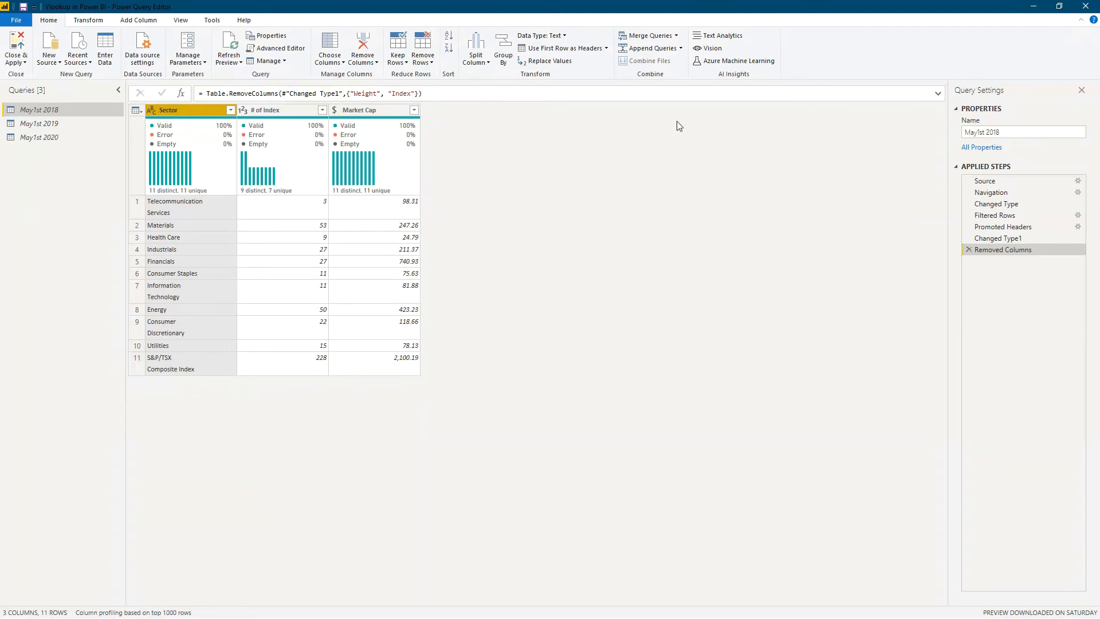
Merge the May1st 2018 query with May1st 2019, matching on the Sector columns with a Right Outer join
{"action": "left_click", "coordinate": [647, 38]}
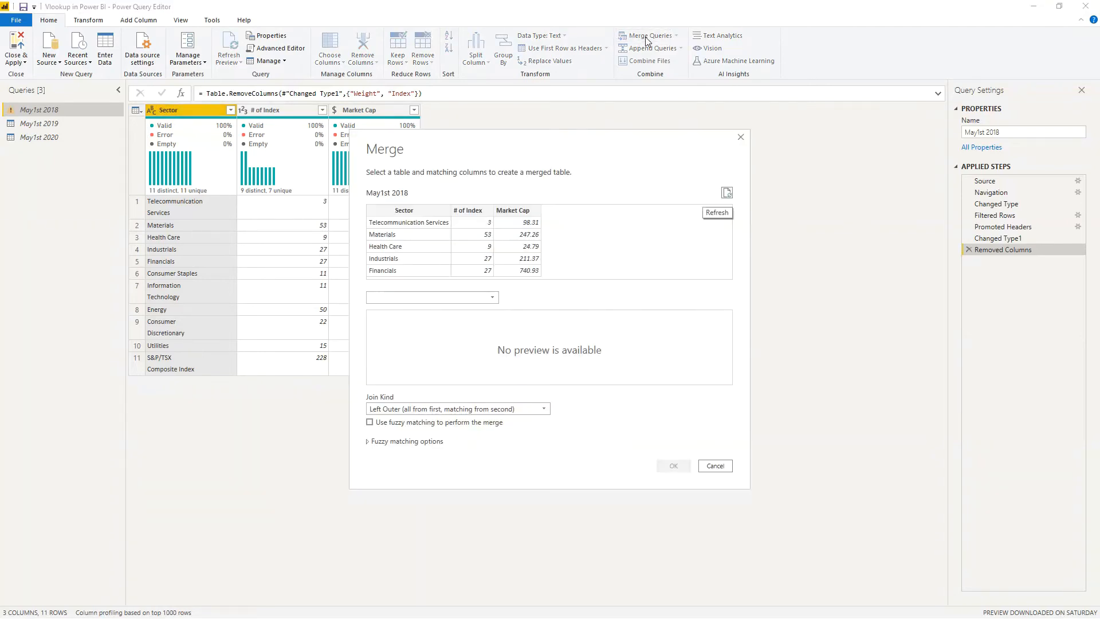
{"action": "left_click", "coordinate": [406, 216]}
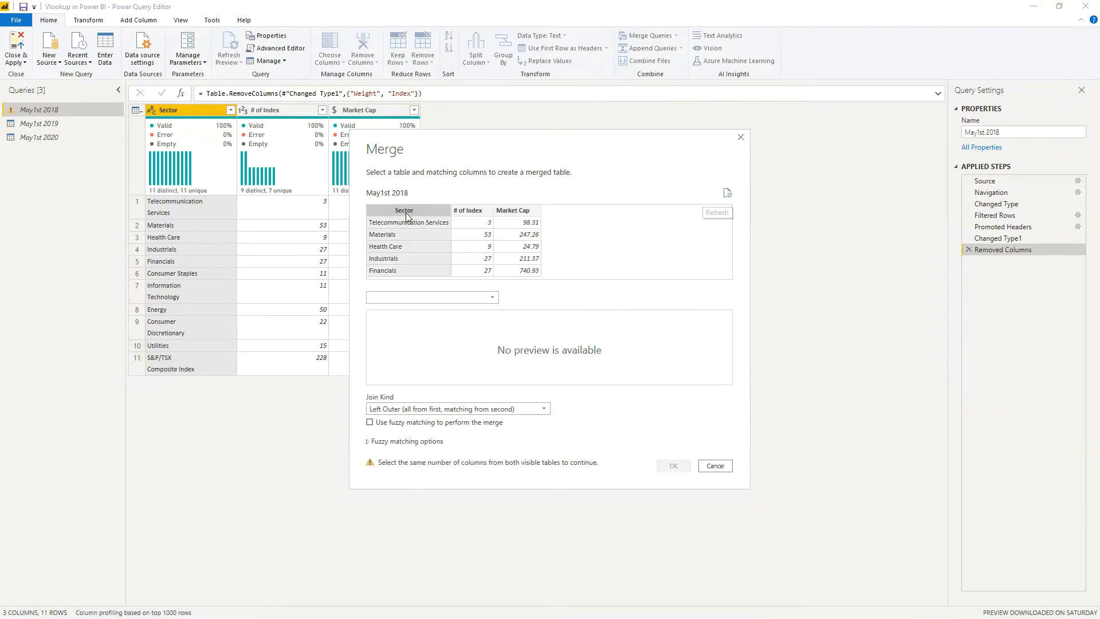
{"action": "left_click", "coordinate": [428, 298]}
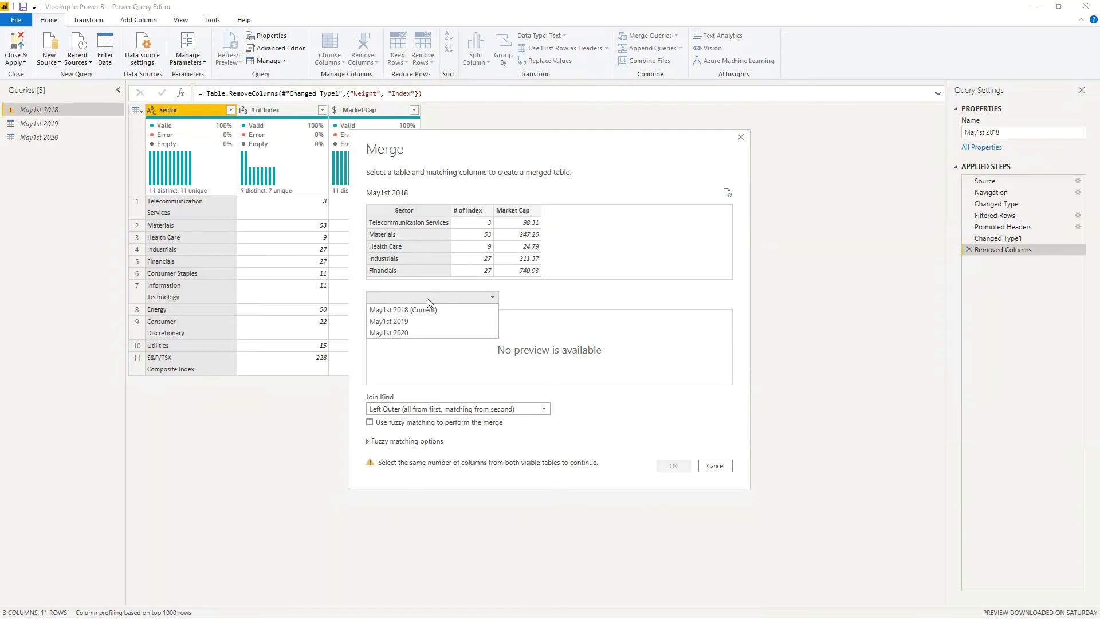
{"action": "left_click", "coordinate": [403, 322]}
{"action": "left_click", "coordinate": [397, 316]}
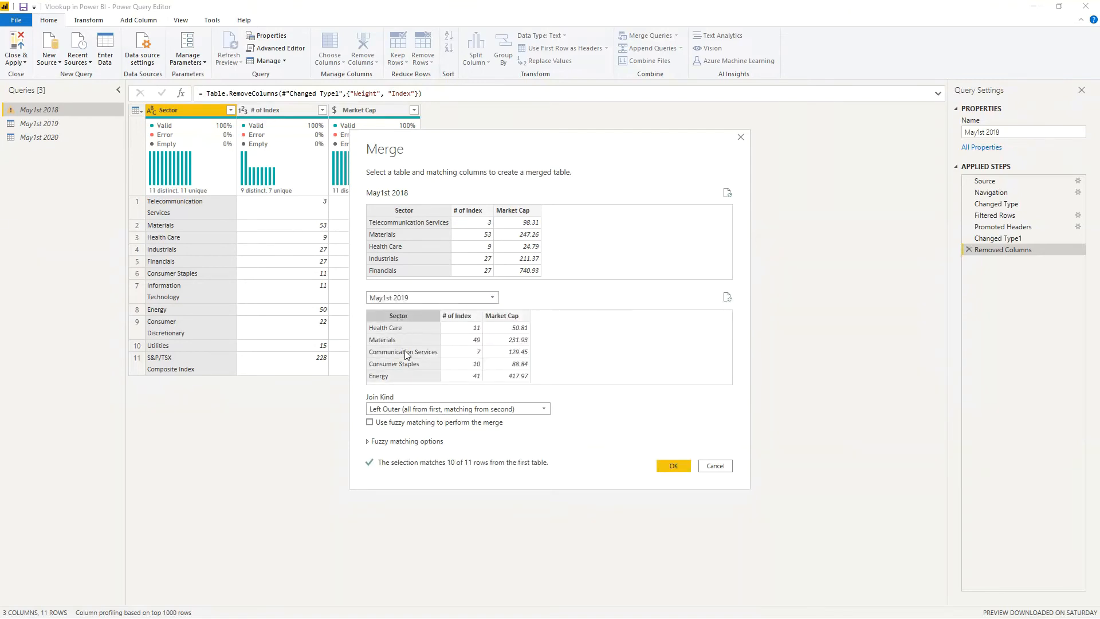
{"action": "left_click", "coordinate": [412, 408]}
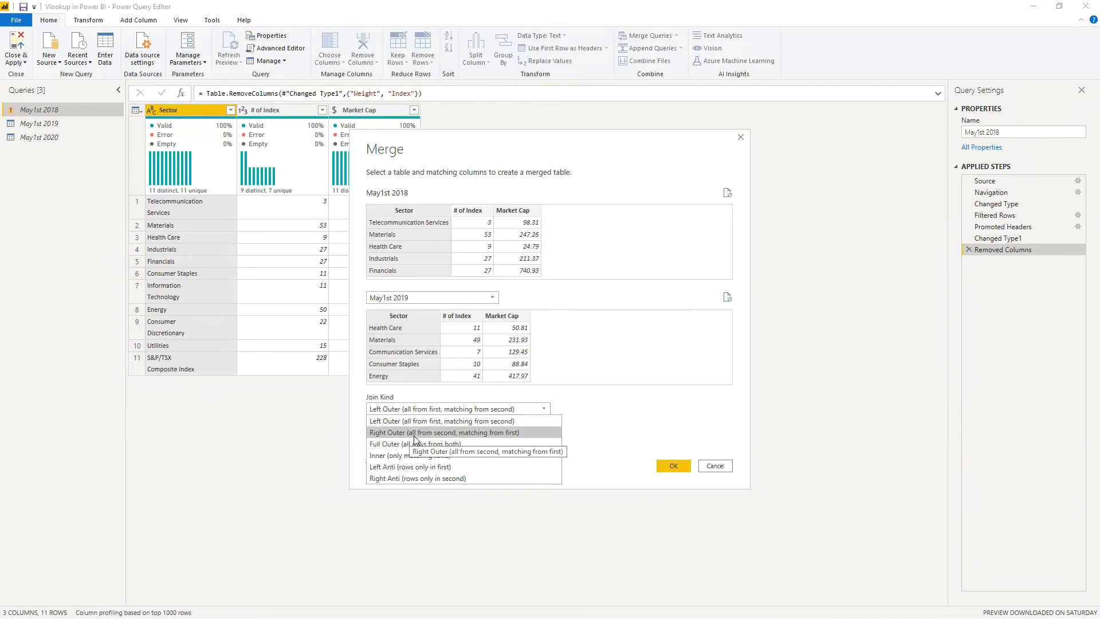
{"action": "left_click", "coordinate": [454, 433]}
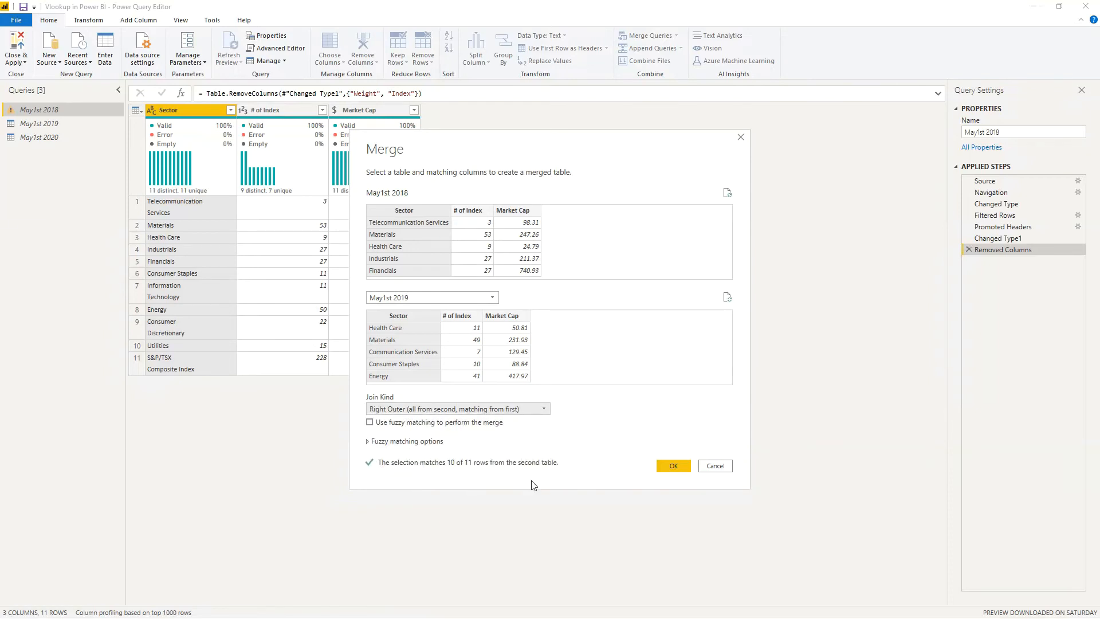
{"action": "left_click", "coordinate": [670, 465]}
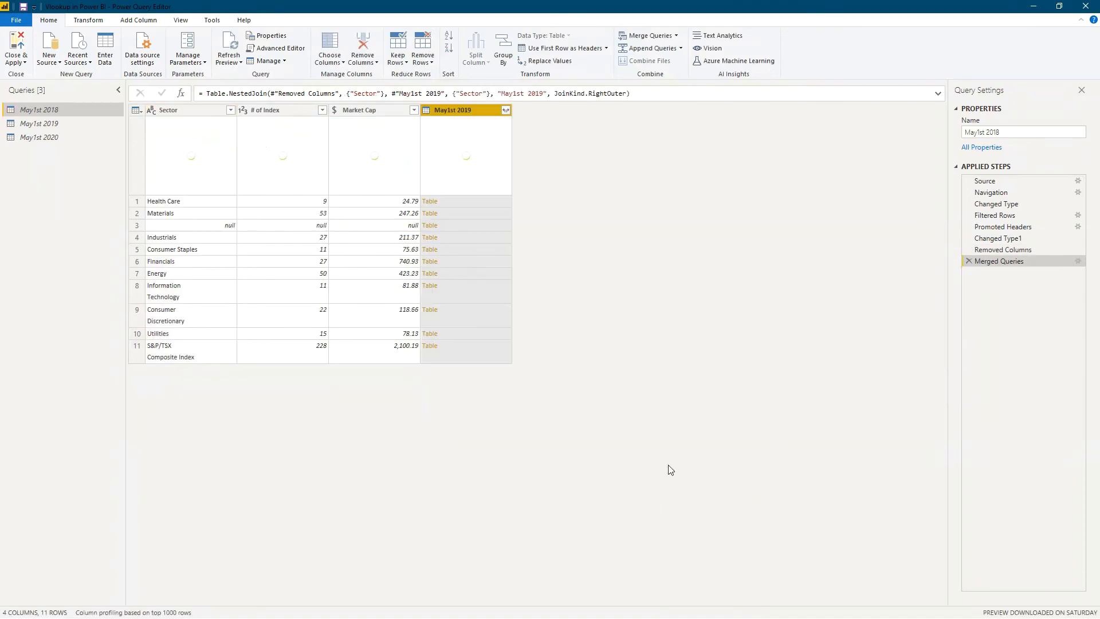
Expand the right-joined May1st 2019 column with only # of Index and Market Cap, keeping the original column name as prefix
{"action": "left_click", "coordinate": [505, 110]}
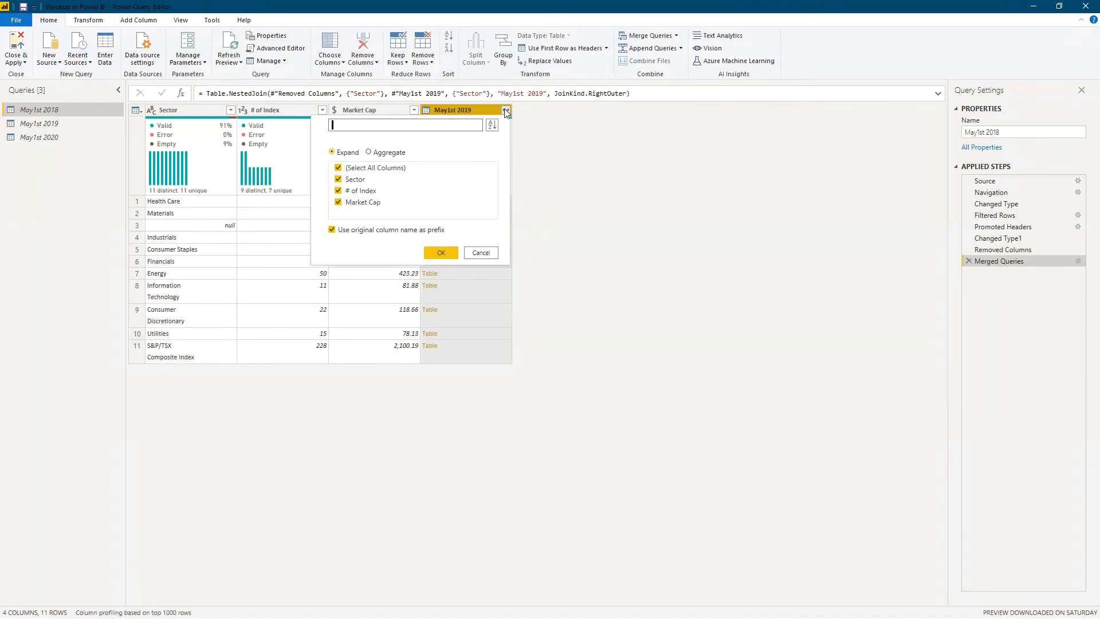
{"action": "left_click", "coordinate": [351, 179]}
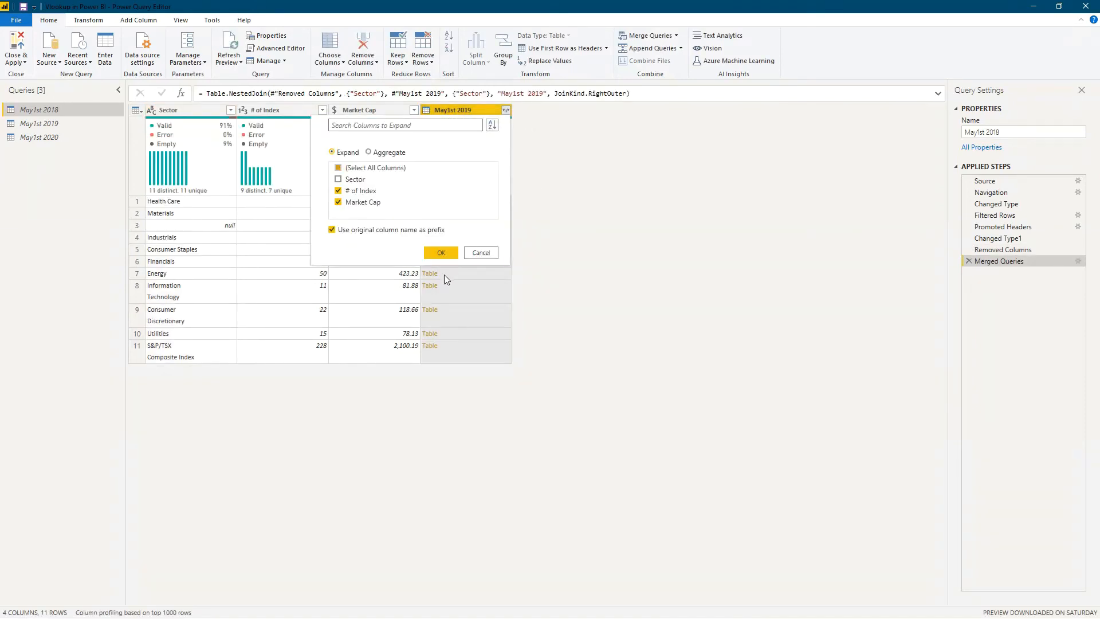
{"action": "left_click", "coordinate": [441, 254]}
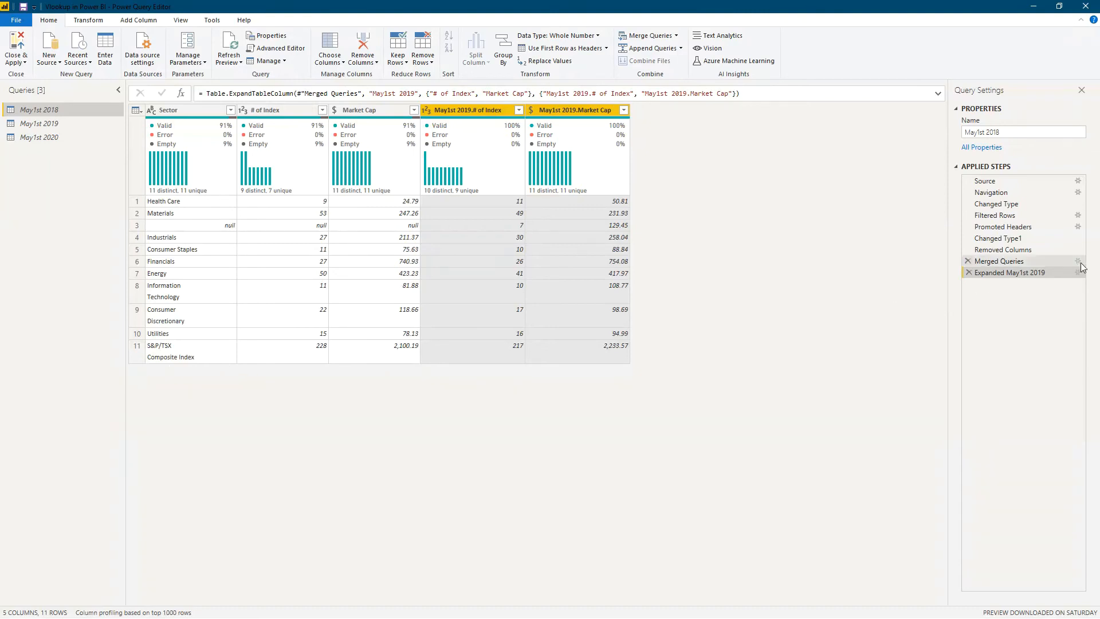
Inspect the Merged Queries step's settings without changing them, and try expanding May1st 2019 from that step again without Sector
{"action": "left_click", "coordinate": [1060, 262]}
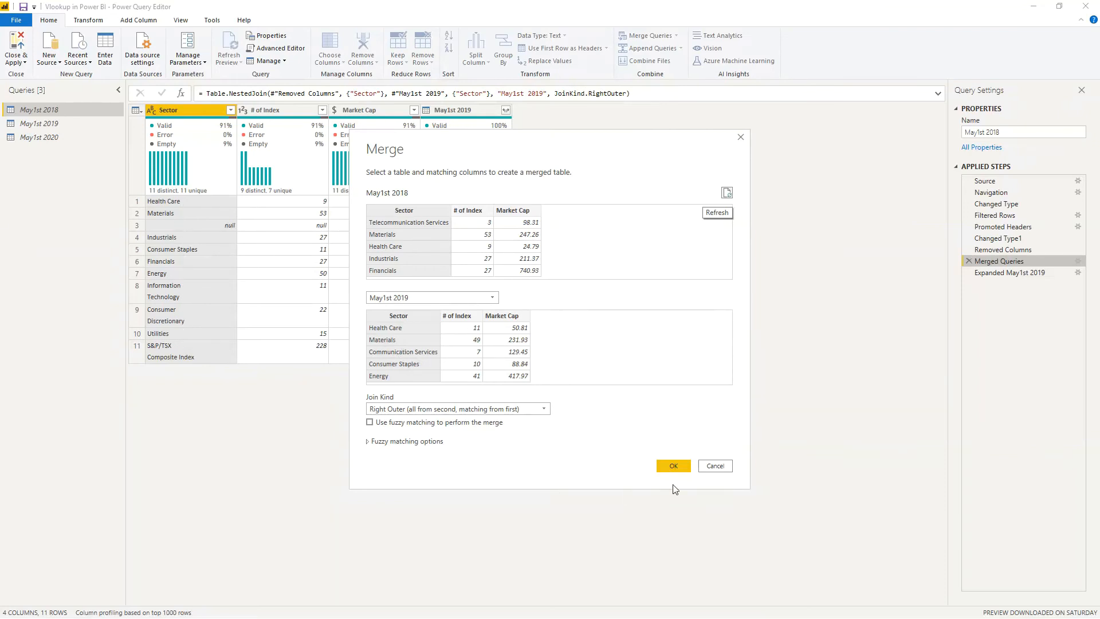
{"action": "left_click", "coordinate": [709, 467]}
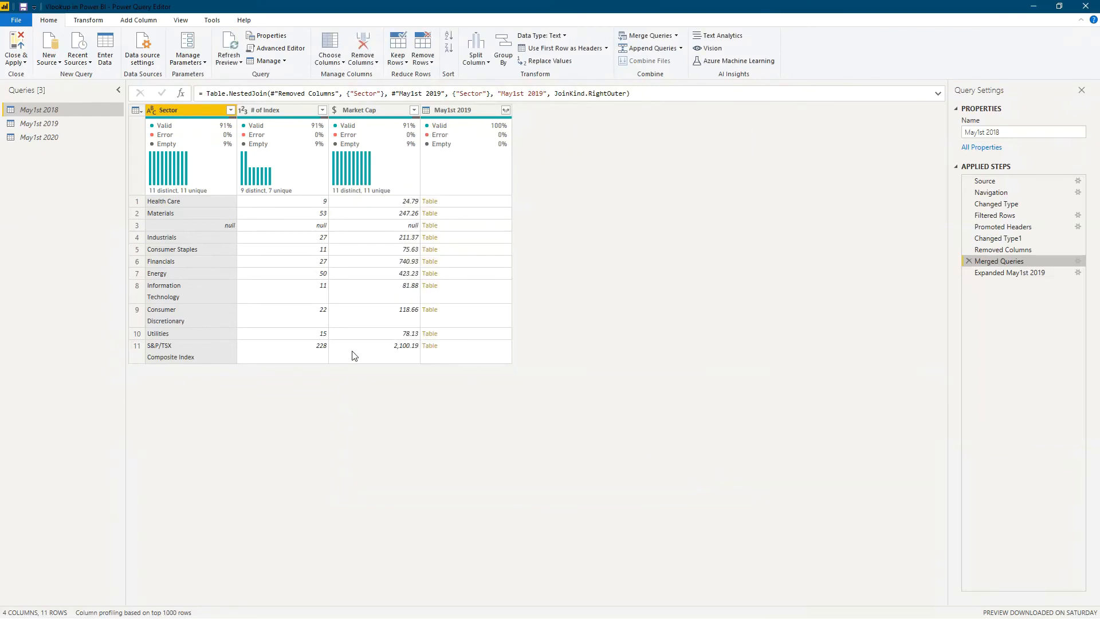
{"action": "left_click", "coordinate": [496, 111]}
{"action": "left_click", "coordinate": [505, 110]}
{"action": "left_click", "coordinate": [337, 179]}
{"action": "left_click", "coordinate": [441, 252]}
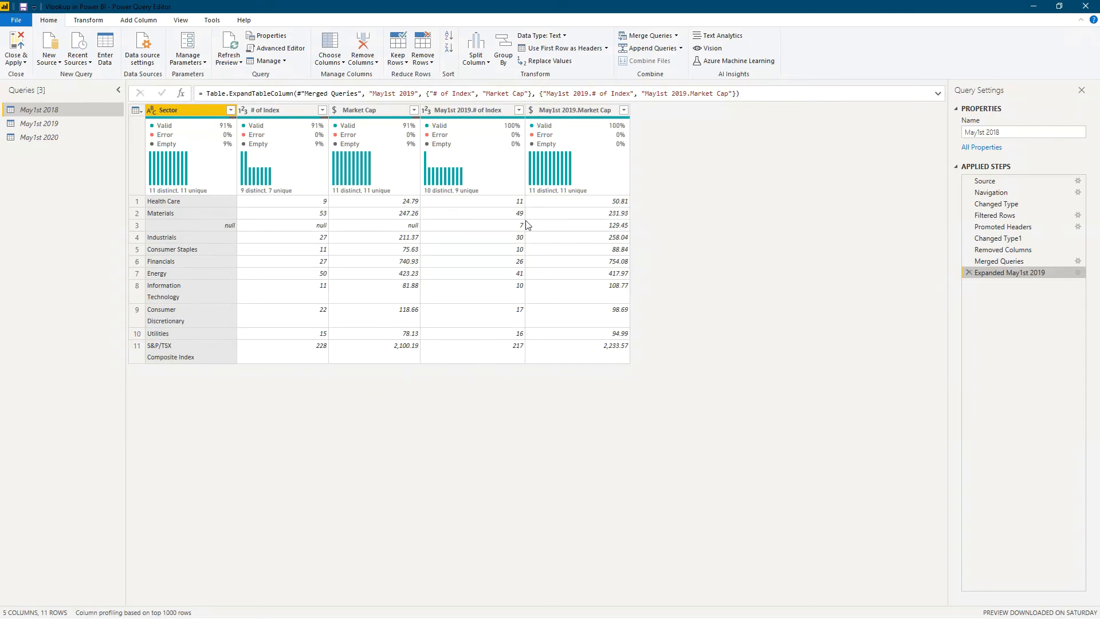
Review the Right Outer join settings of the Merged Queries step again and return to the Expanded May1st 2019 step
{"action": "left_click", "coordinate": [1008, 260], "text": "shift"}
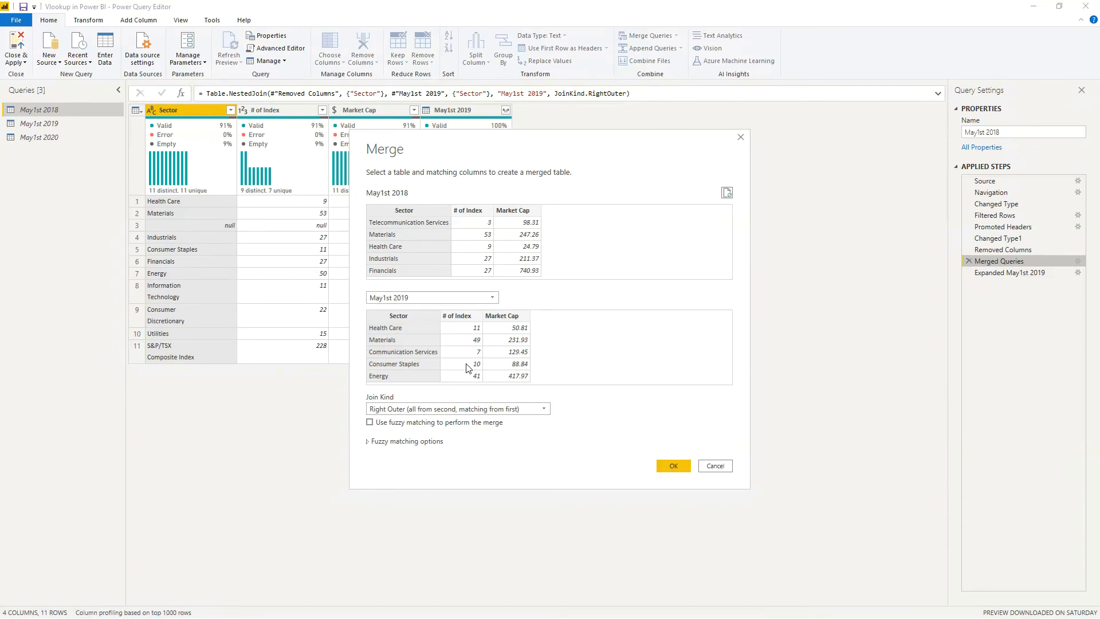
{"action": "left_click", "coordinate": [673, 466]}
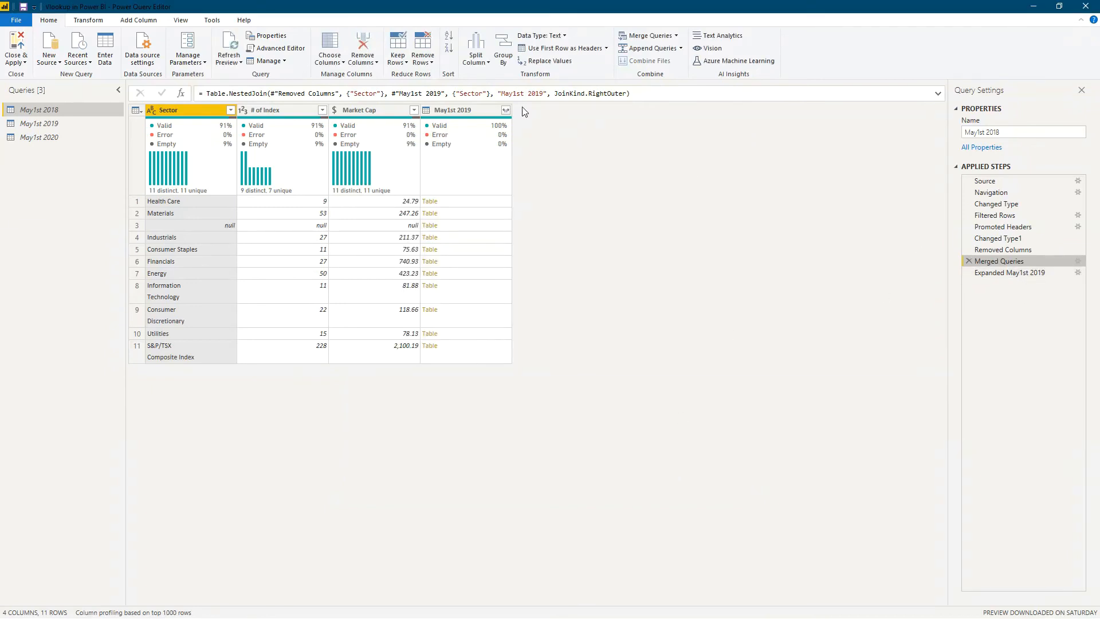
{"action": "left_click", "coordinate": [1070, 273]}
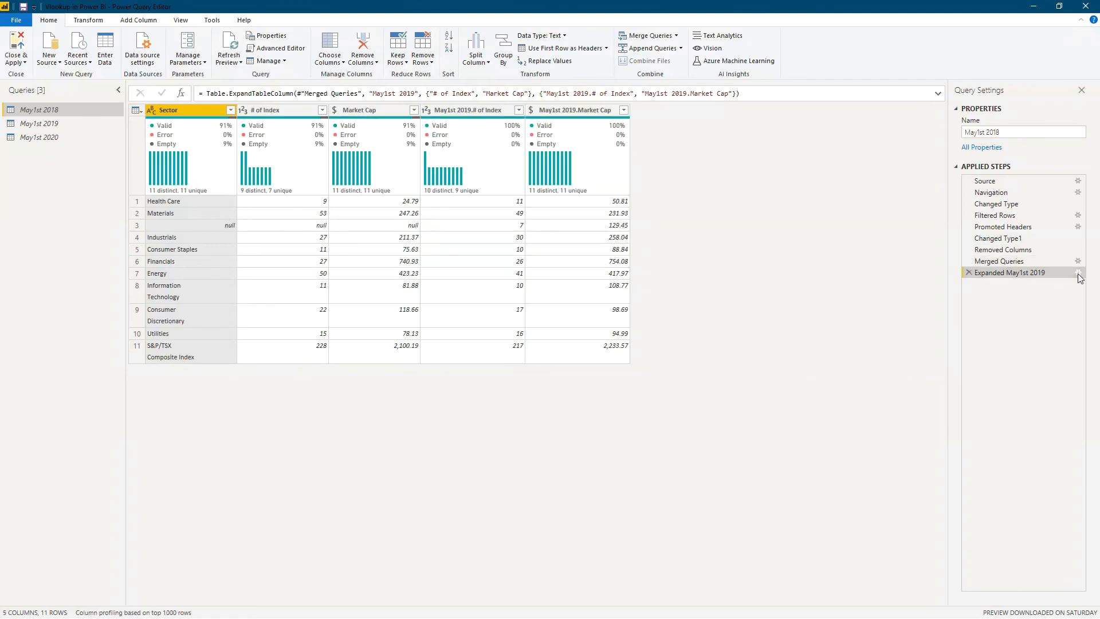
Include Sector in the Expanded May1st 2019 step to compare sector names, and exclude it from the expansion again
{"action": "left_click", "coordinate": [1077, 272]}
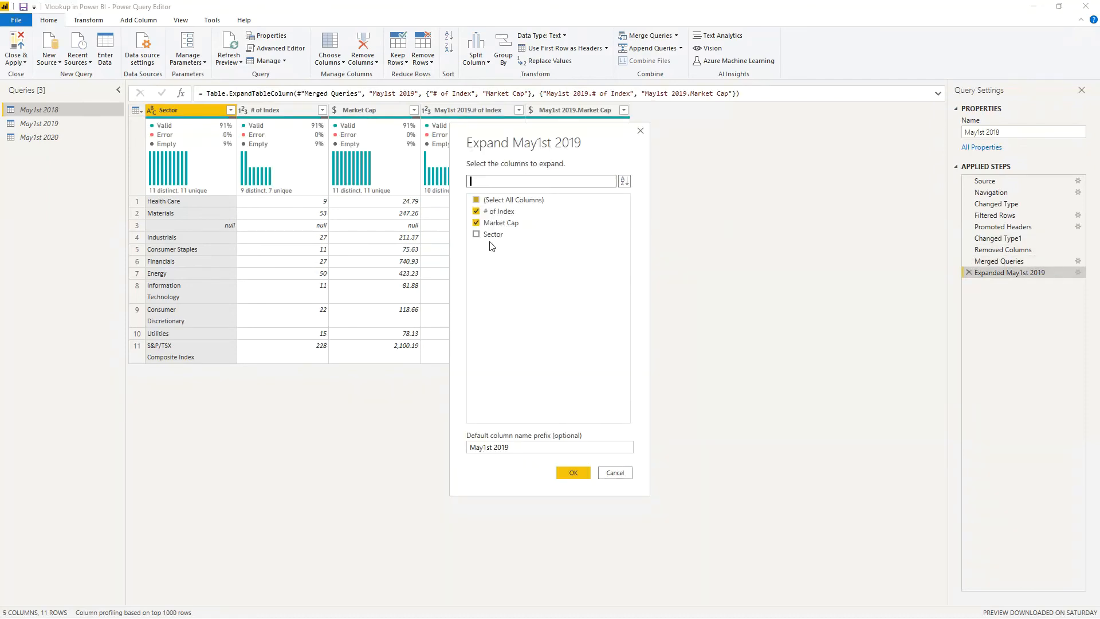
{"action": "left_click", "coordinate": [572, 472]}
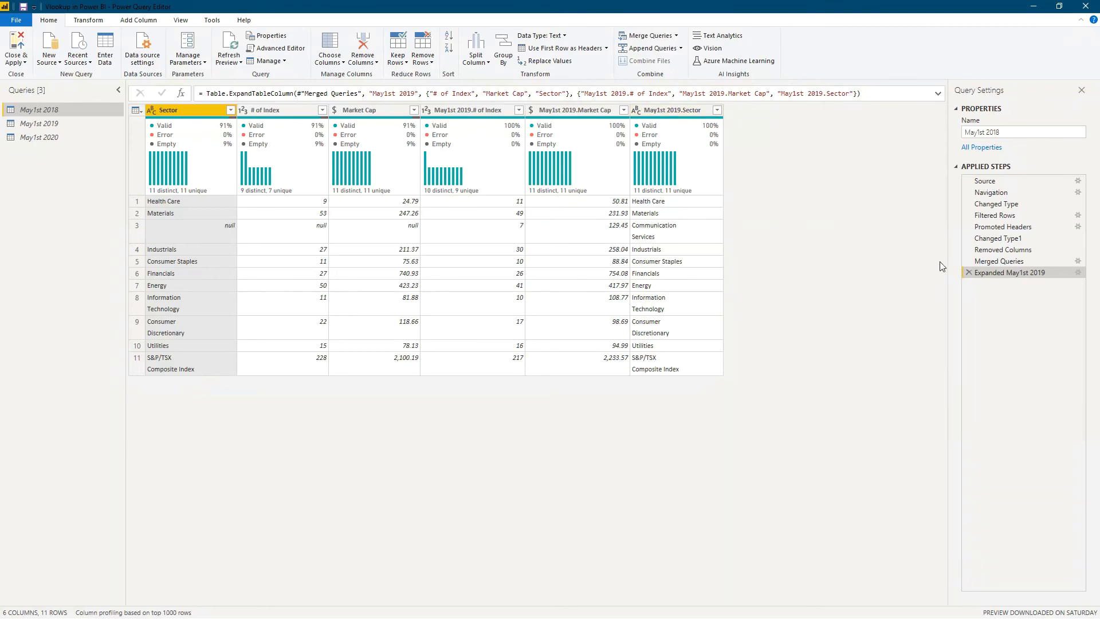
{"action": "left_click", "coordinate": [1079, 274]}
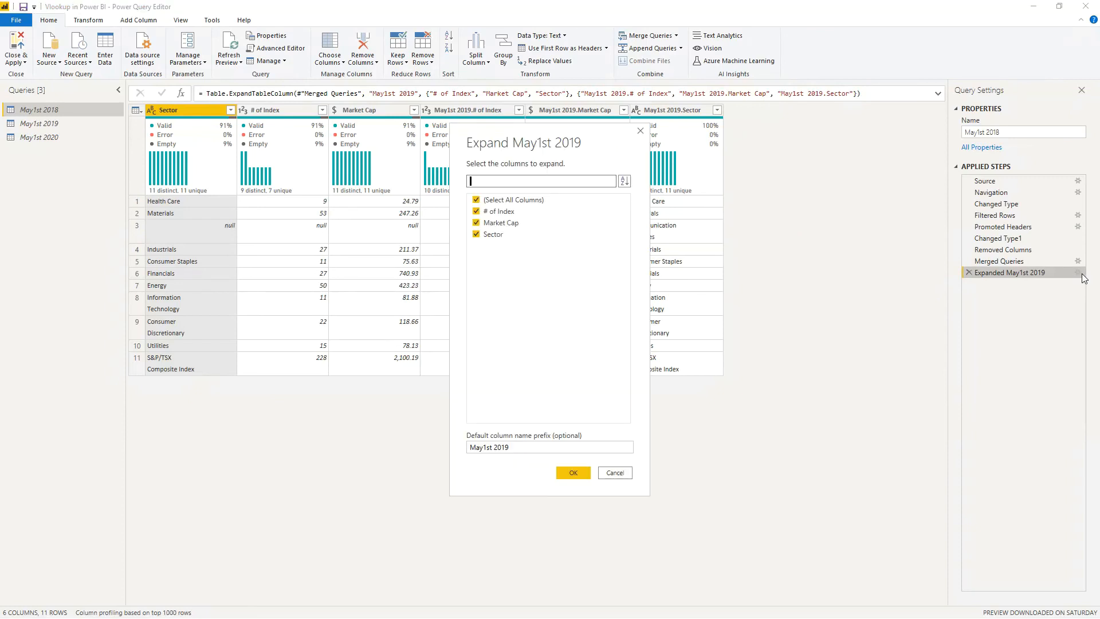
{"action": "left_click", "coordinate": [492, 236]}
{"action": "left_click", "coordinate": [574, 472]}
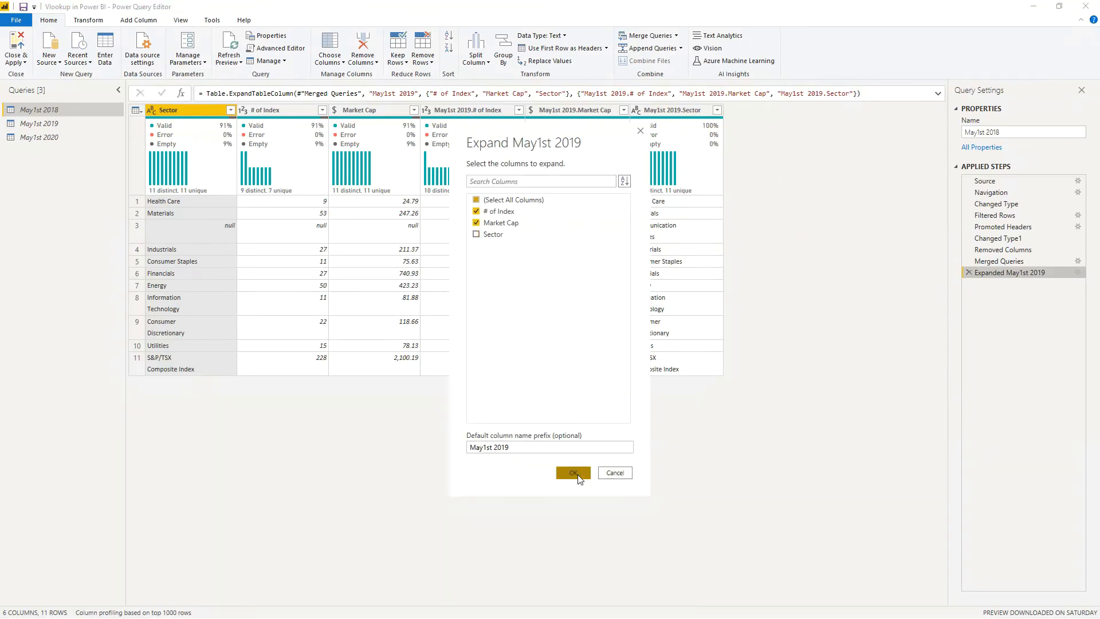
Change the join kind of the Merged Queries step to Full Outer (all rows from both)
{"action": "left_click", "coordinate": [1078, 261]}
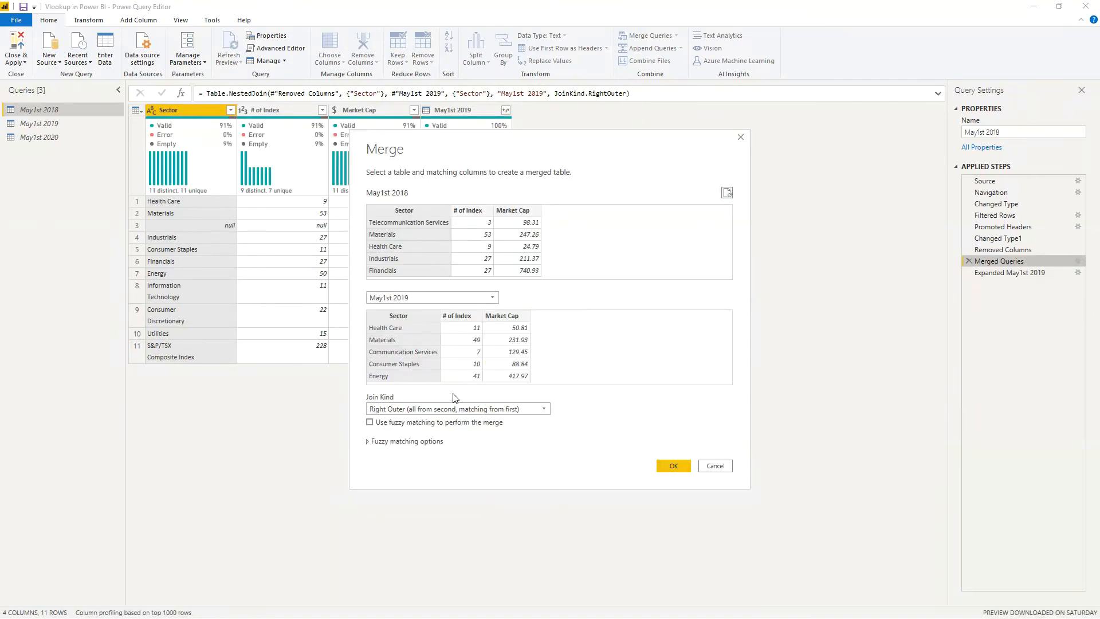
{"action": "left_click", "coordinate": [469, 410]}
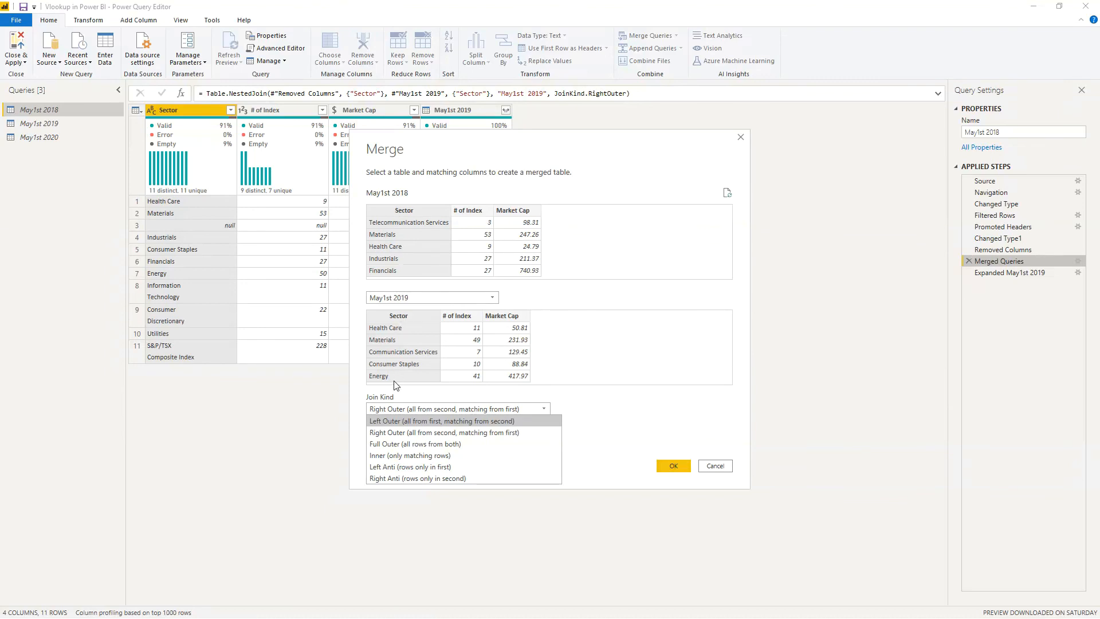
{"action": "left_click", "coordinate": [399, 445]}
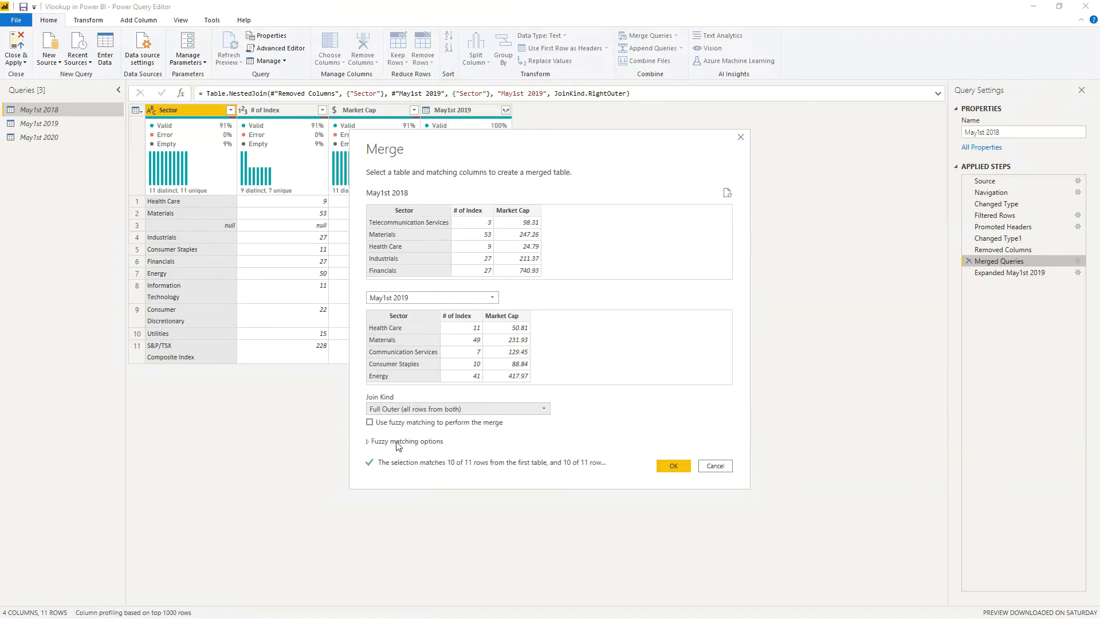
{"action": "left_click", "coordinate": [673, 466]}
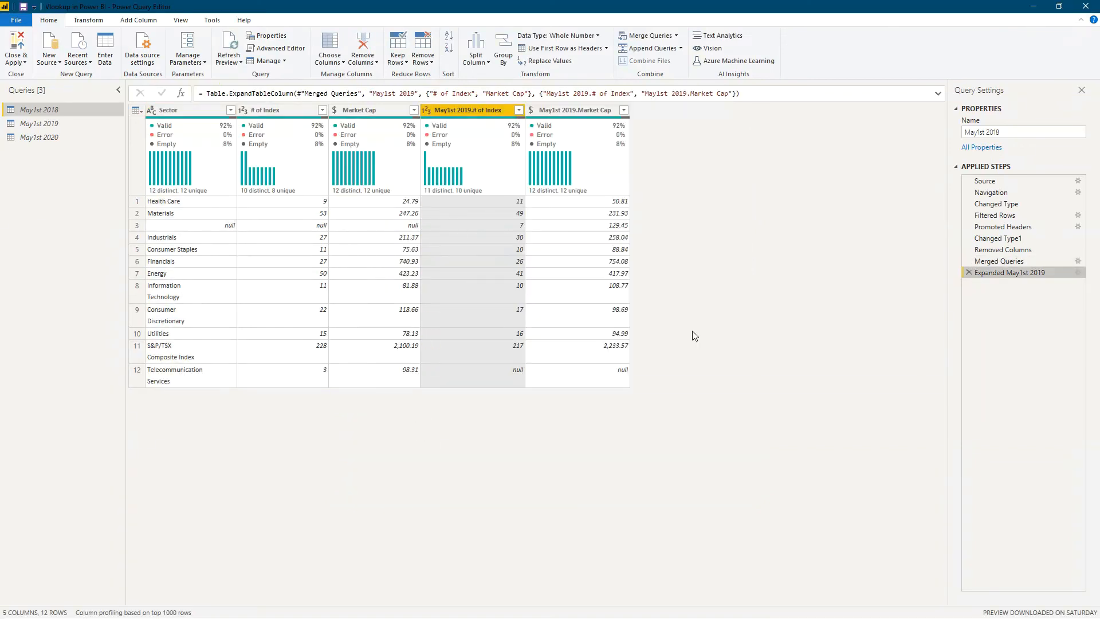
Check the unmatched sector rows in the Expanded May1st 2019 step and add the Sector column to its expanded columns
{"action": "left_click", "coordinate": [199, 228]}
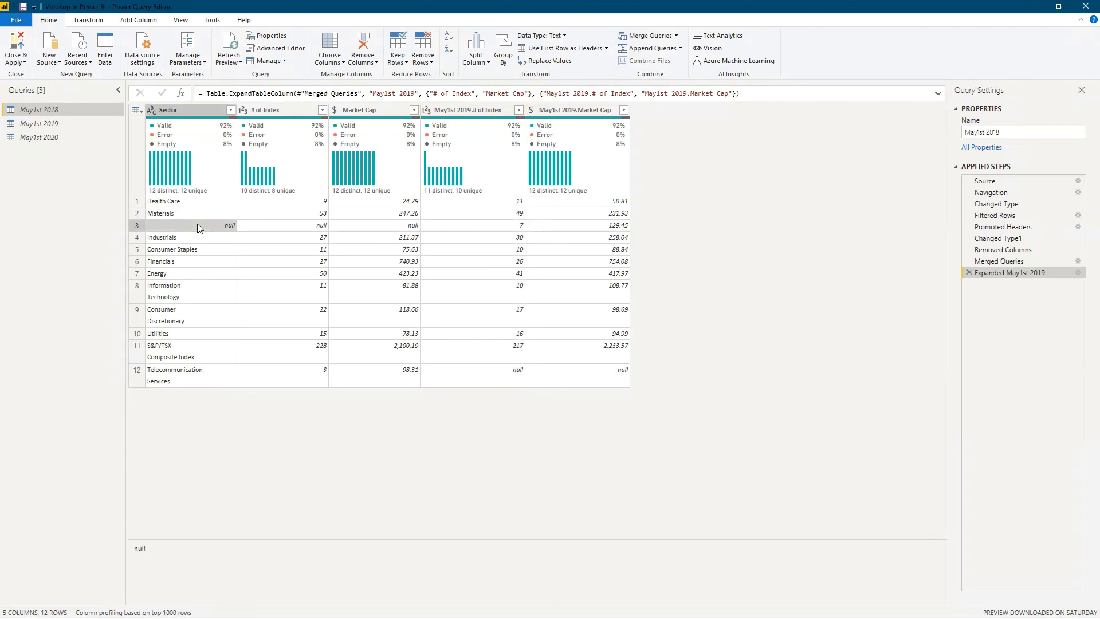
{"action": "left_click", "coordinate": [209, 373]}
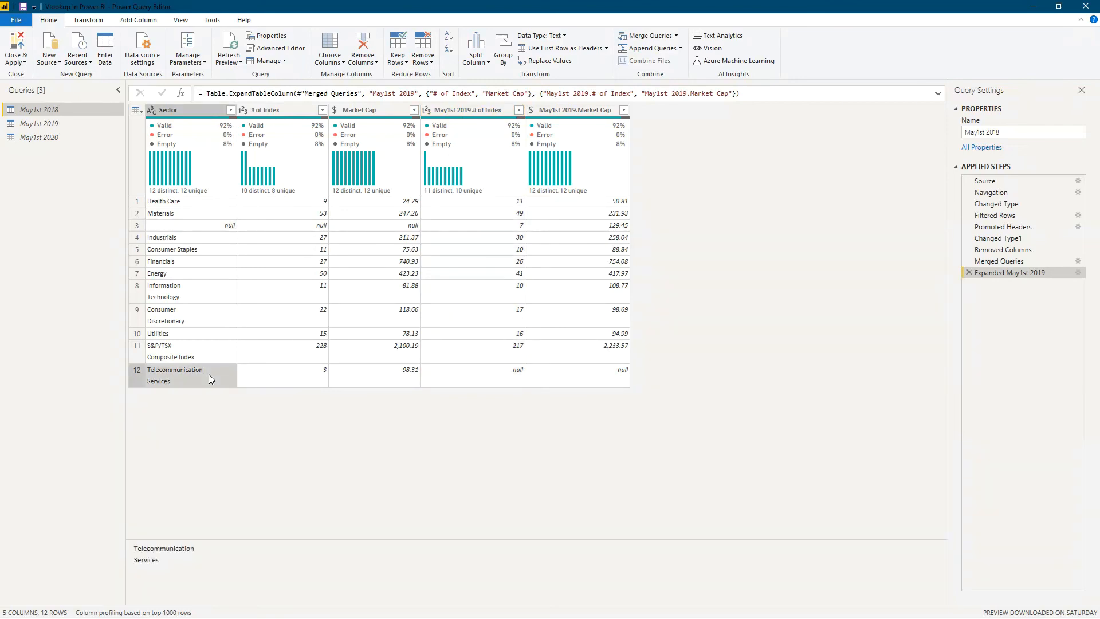
{"action": "left_click", "coordinate": [514, 376]}
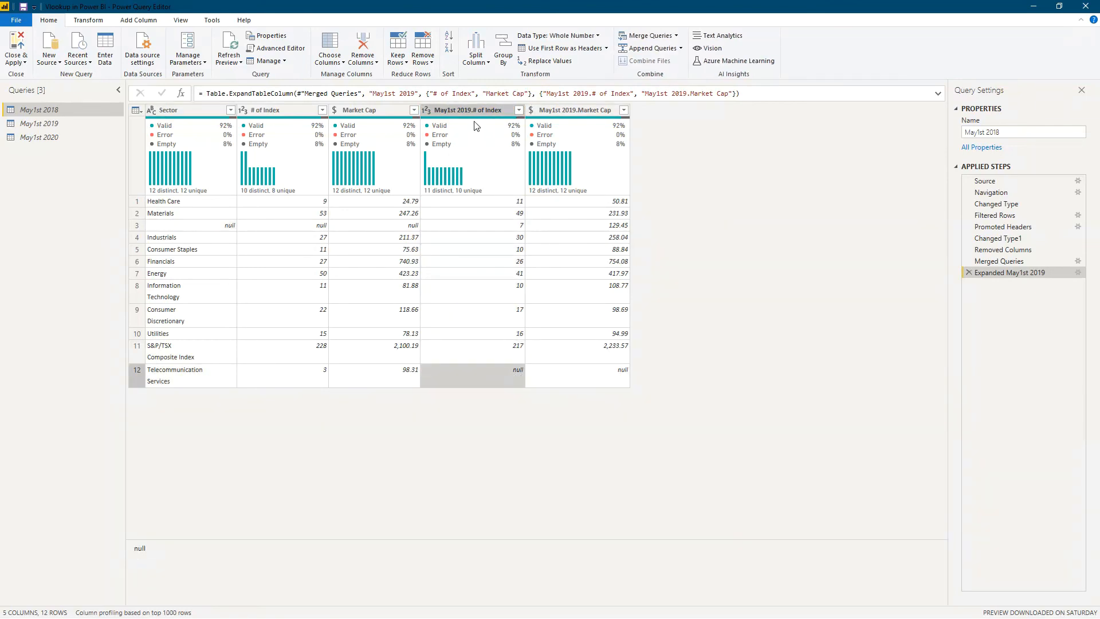
{"action": "left_click", "coordinate": [505, 225]}
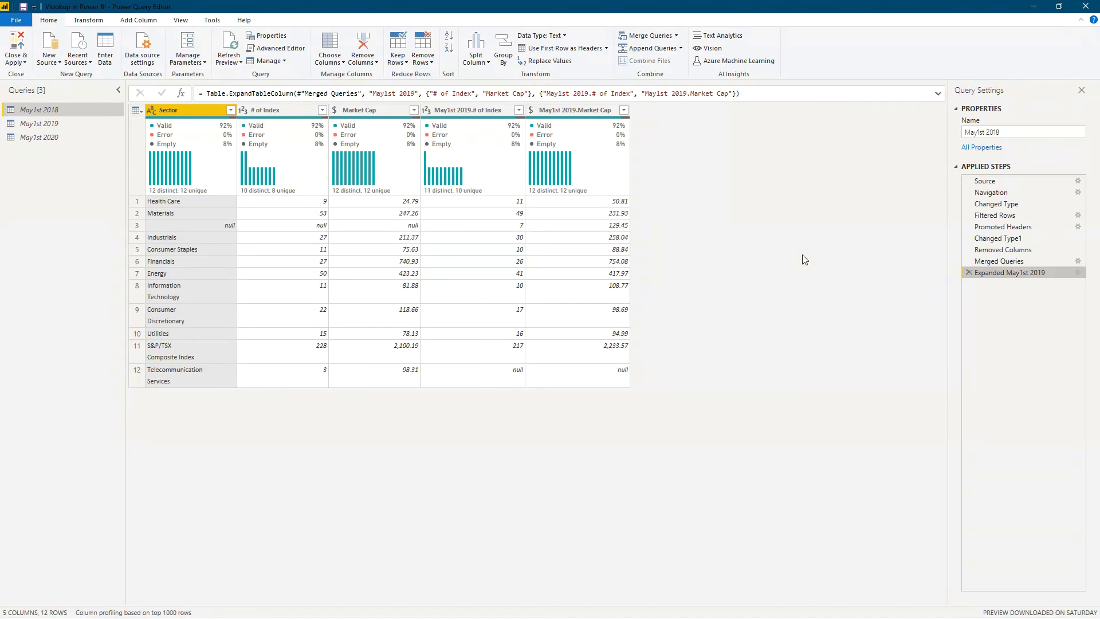
{"action": "left_click", "coordinate": [1078, 272]}
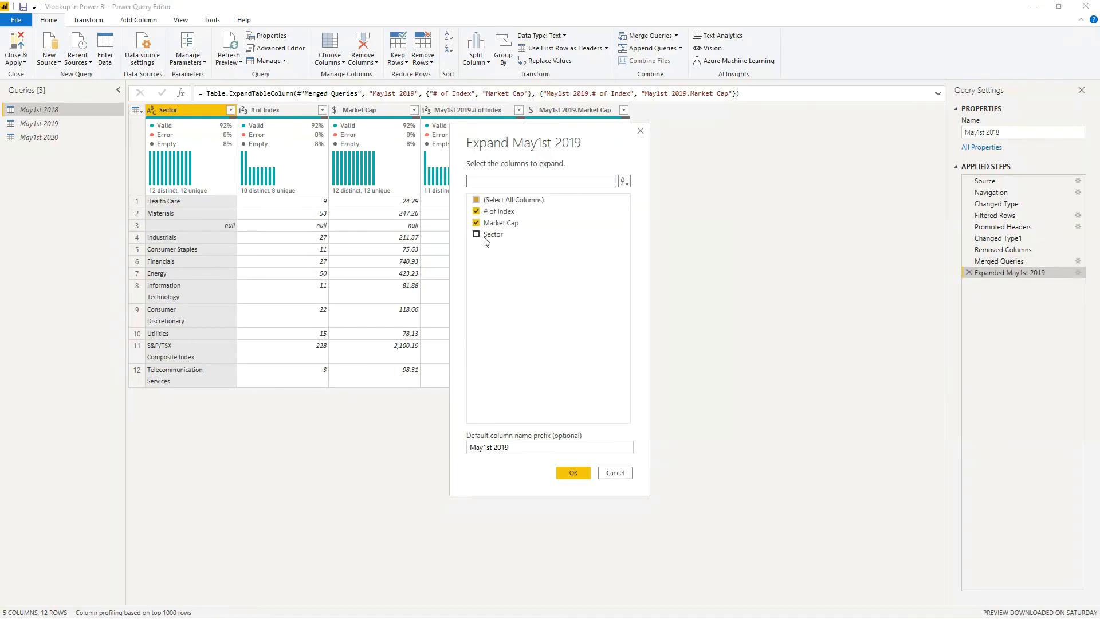
{"action": "left_click", "coordinate": [572, 472]}
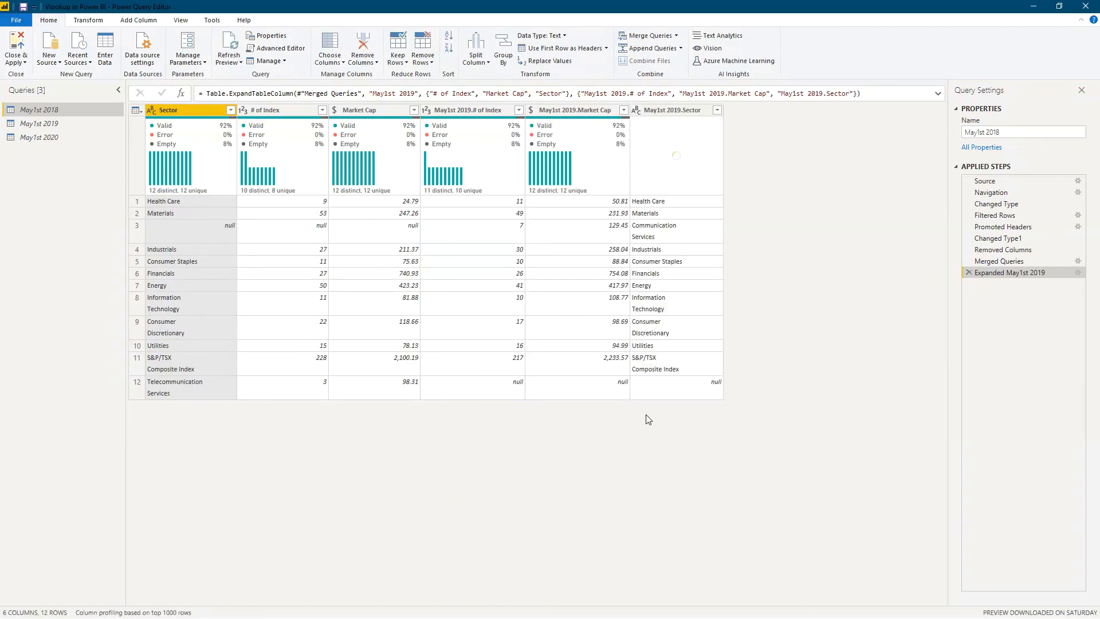